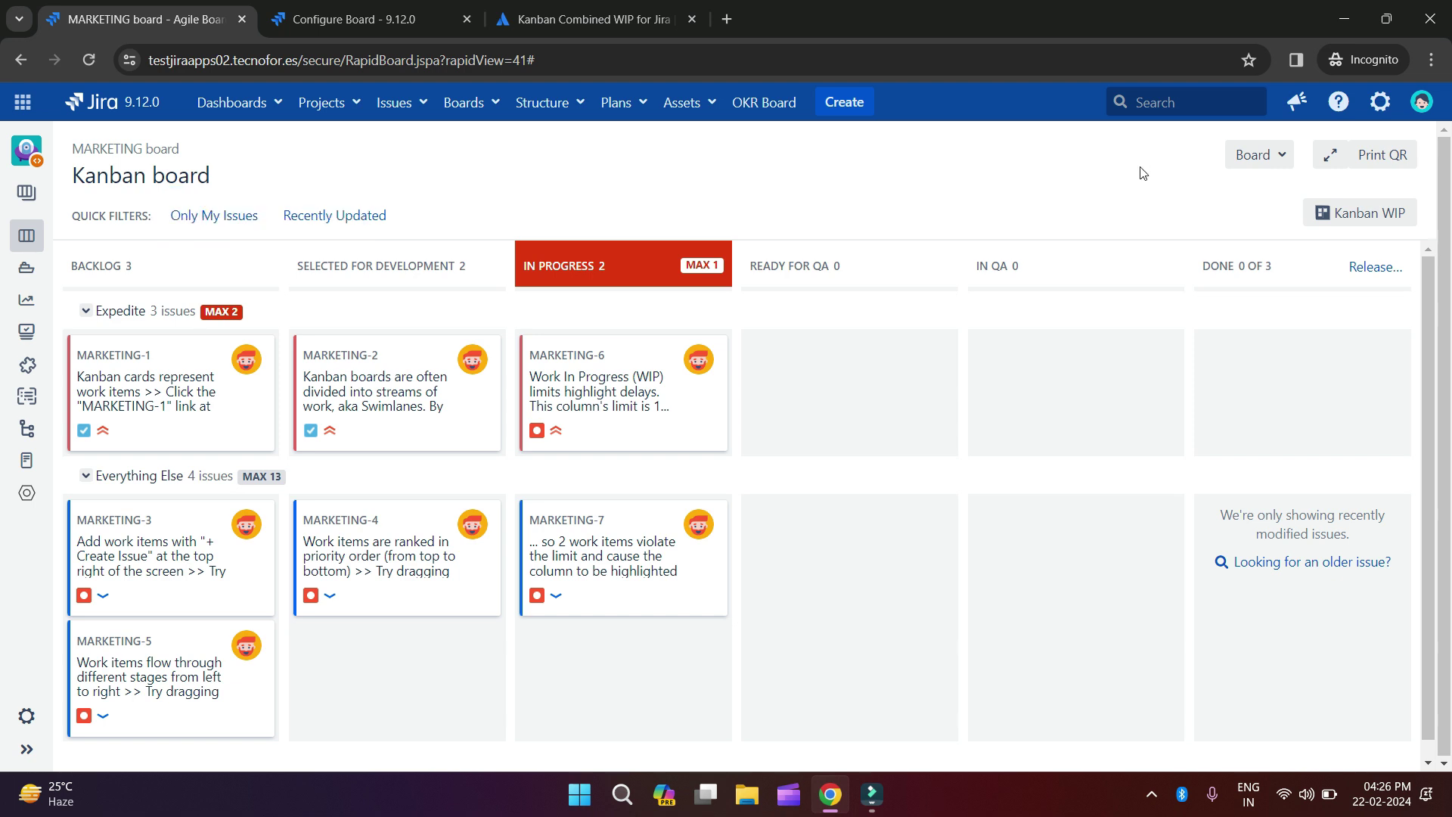
Check the Kanban WIP menu, where Combined WIP is disabled, then open the board actions list.
click(1372, 222)
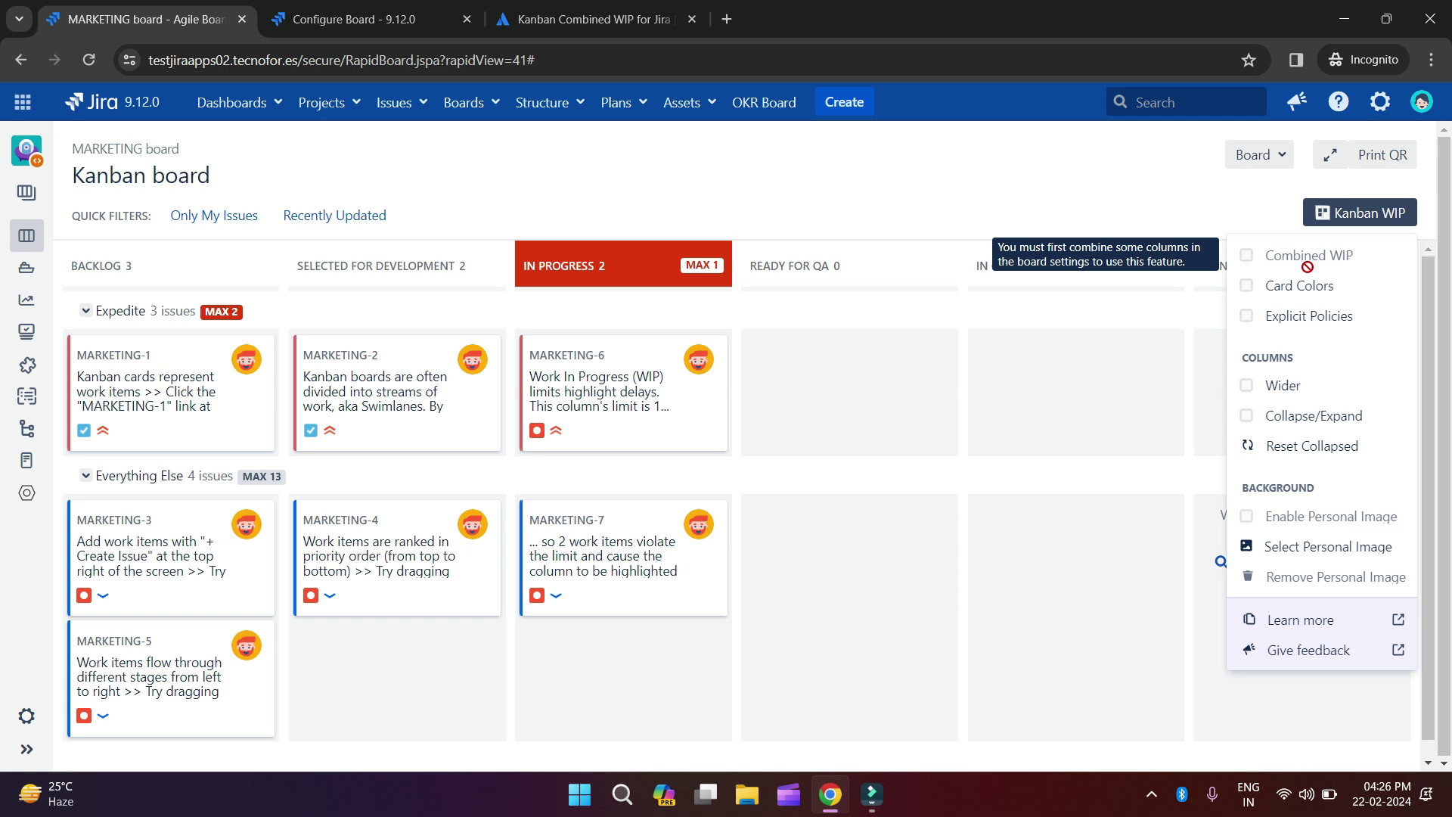
click(1255, 154)
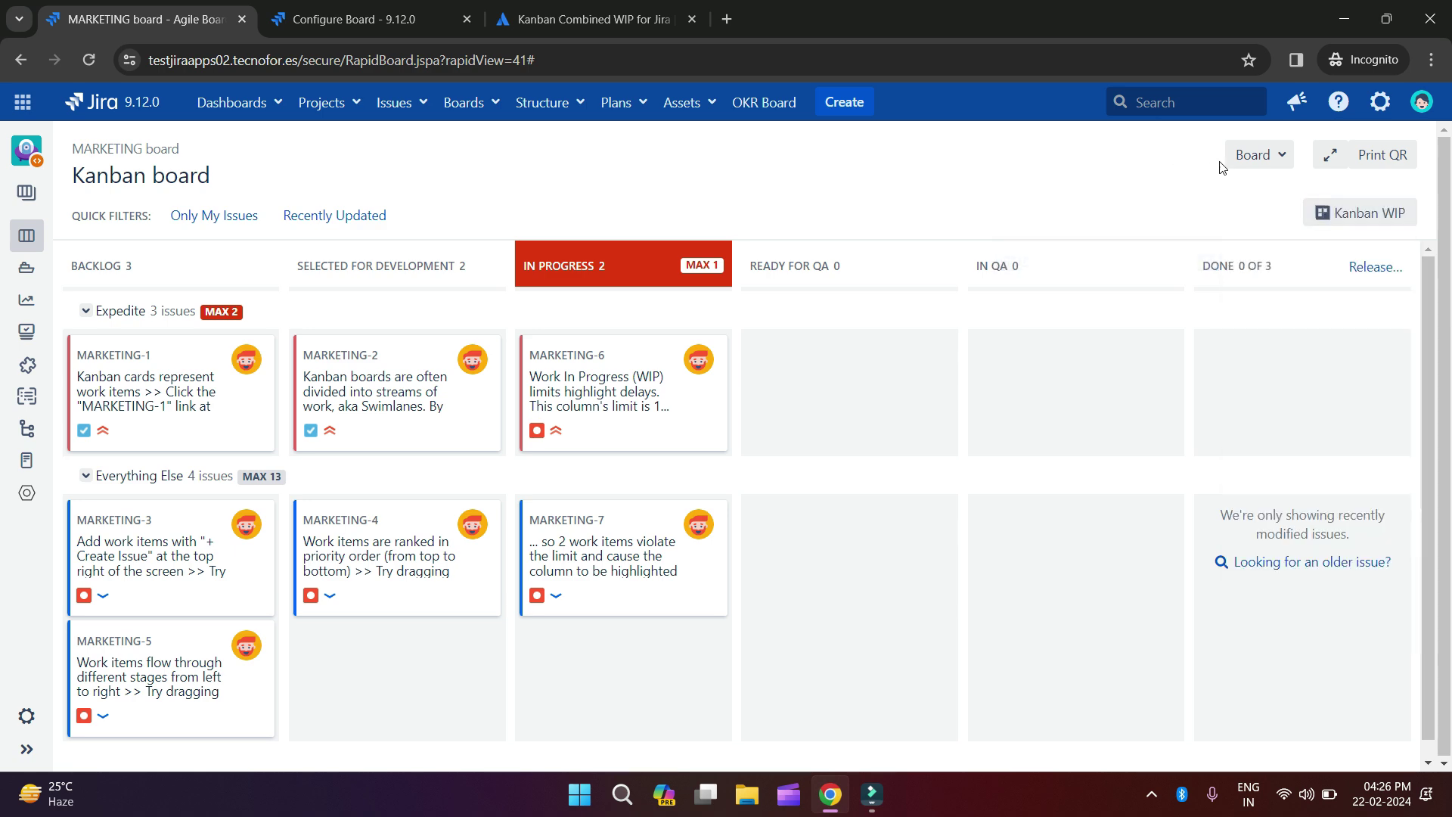
click(1257, 154)
click(1017, 194)
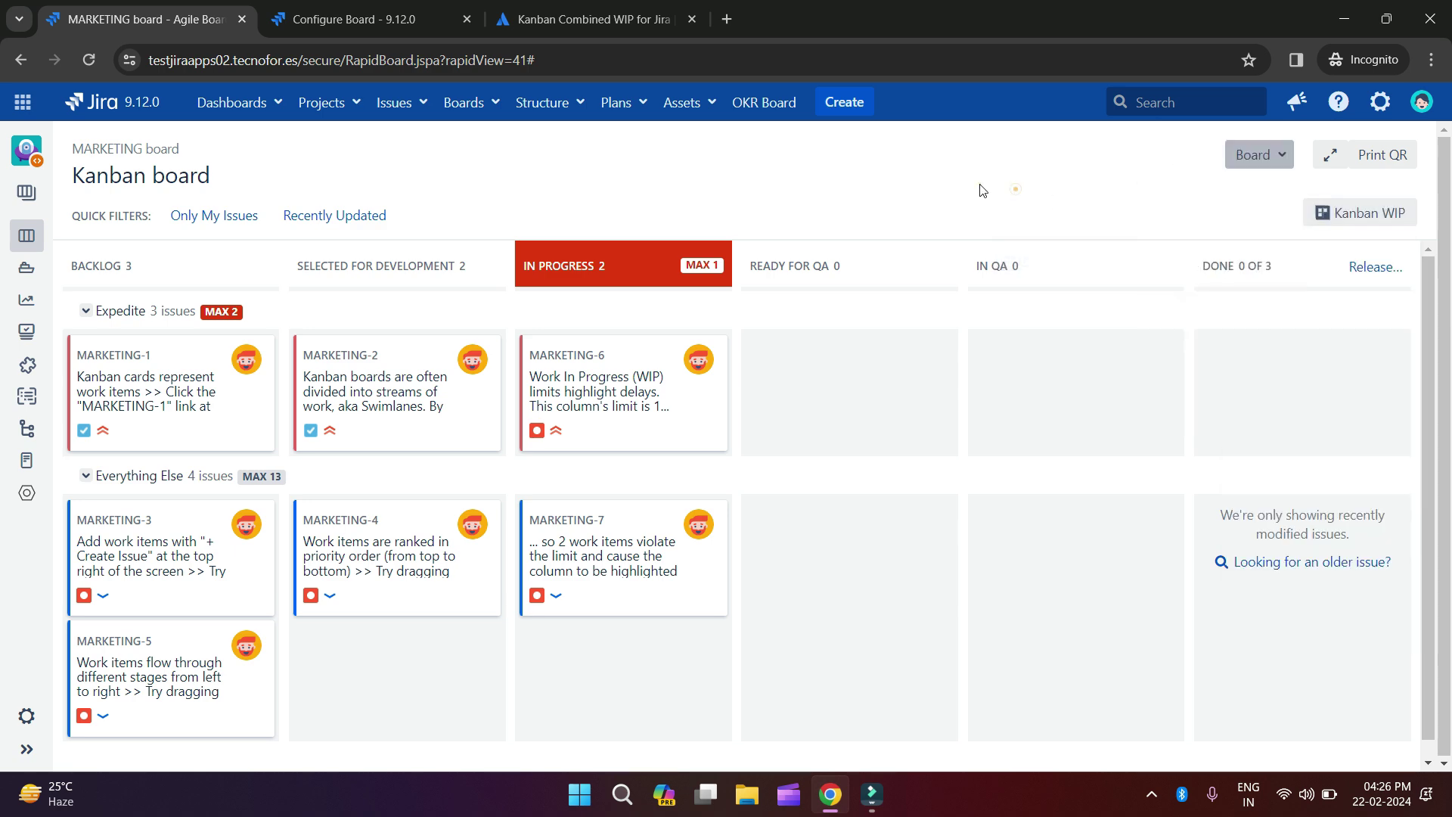
Prefix the Selected for Development and In Progress column titles with DEV::.
click(358, 7)
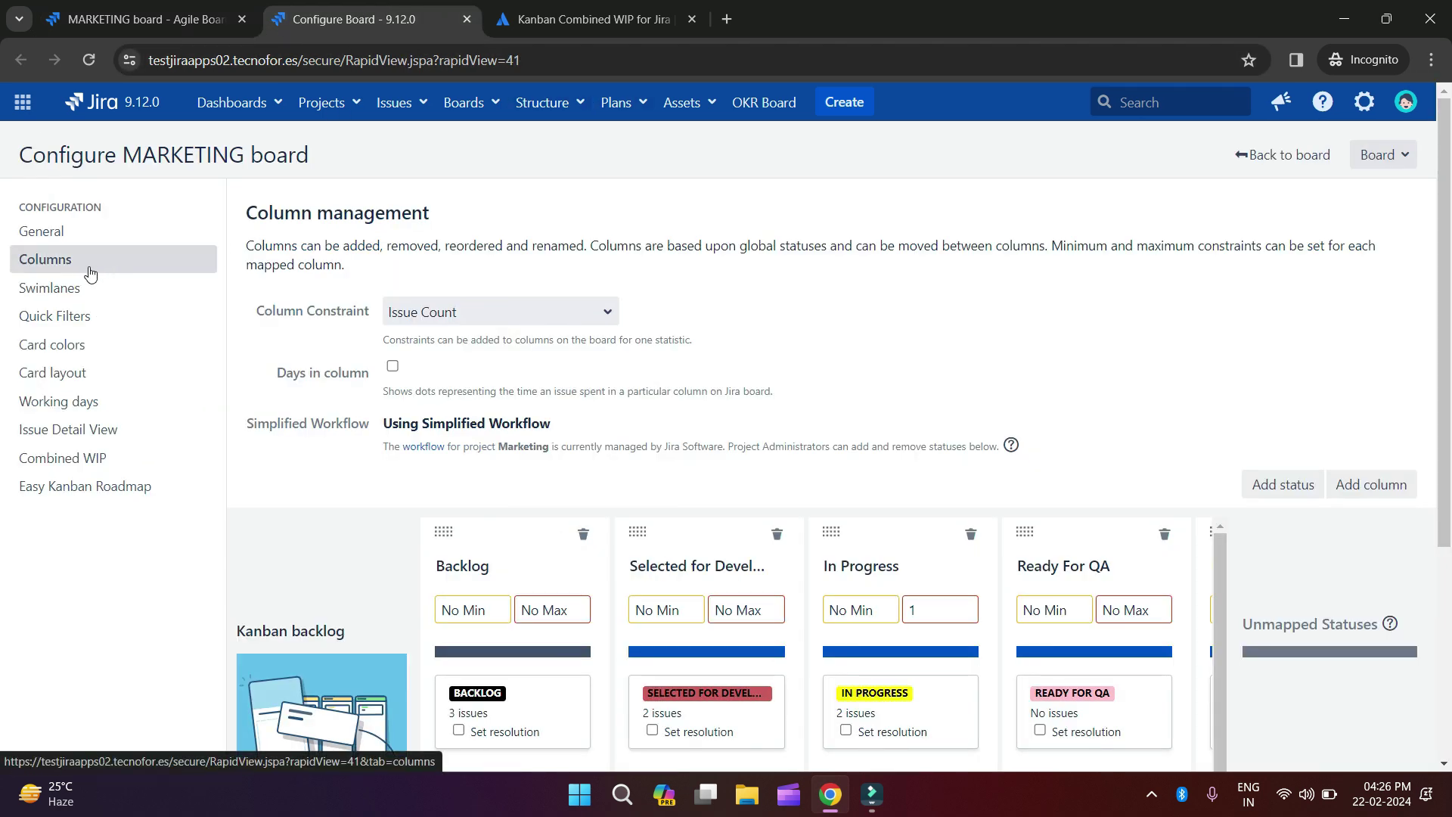
scroll(665, 386, down, 3)
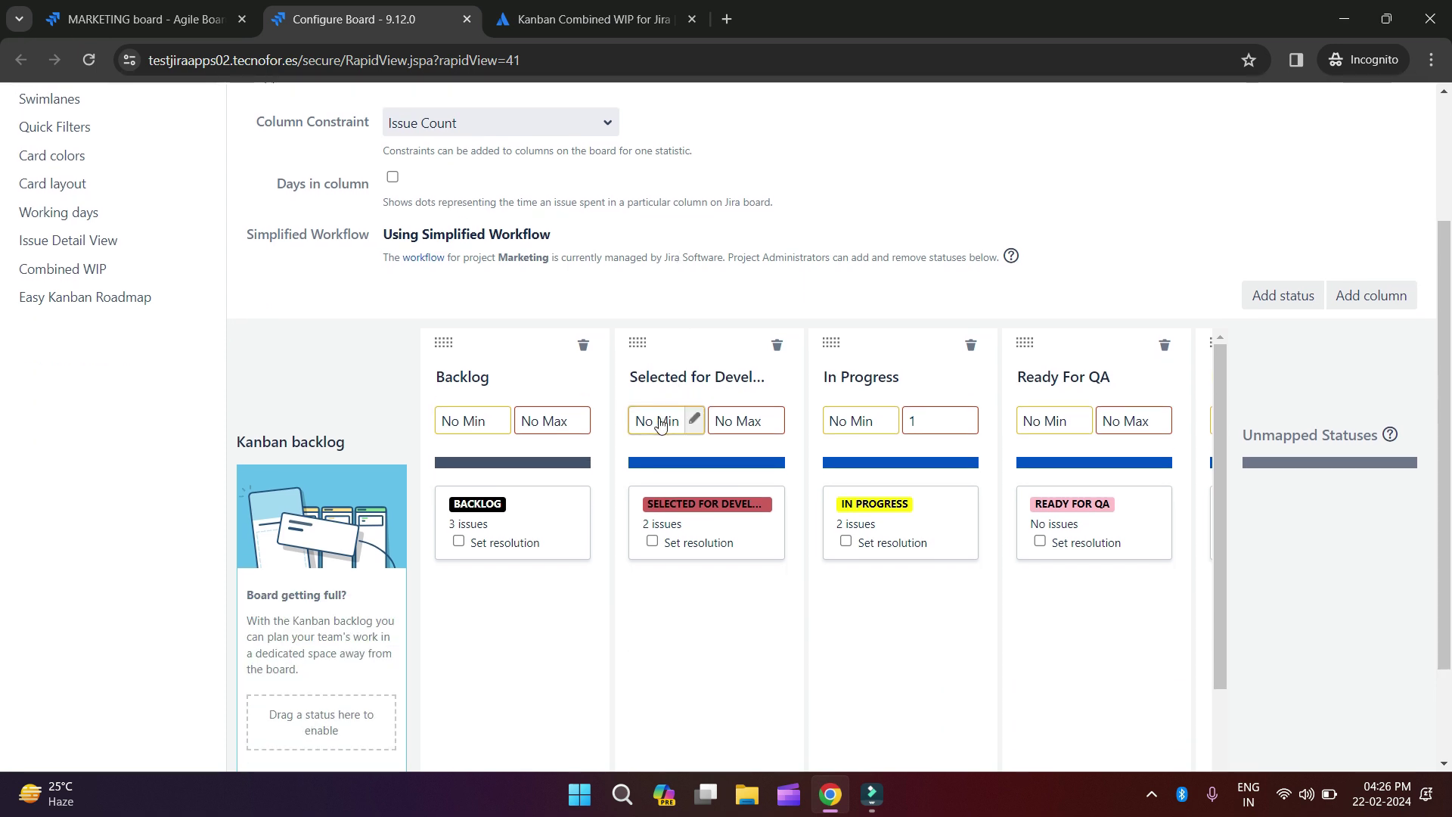
click(649, 379)
click(649, 378)
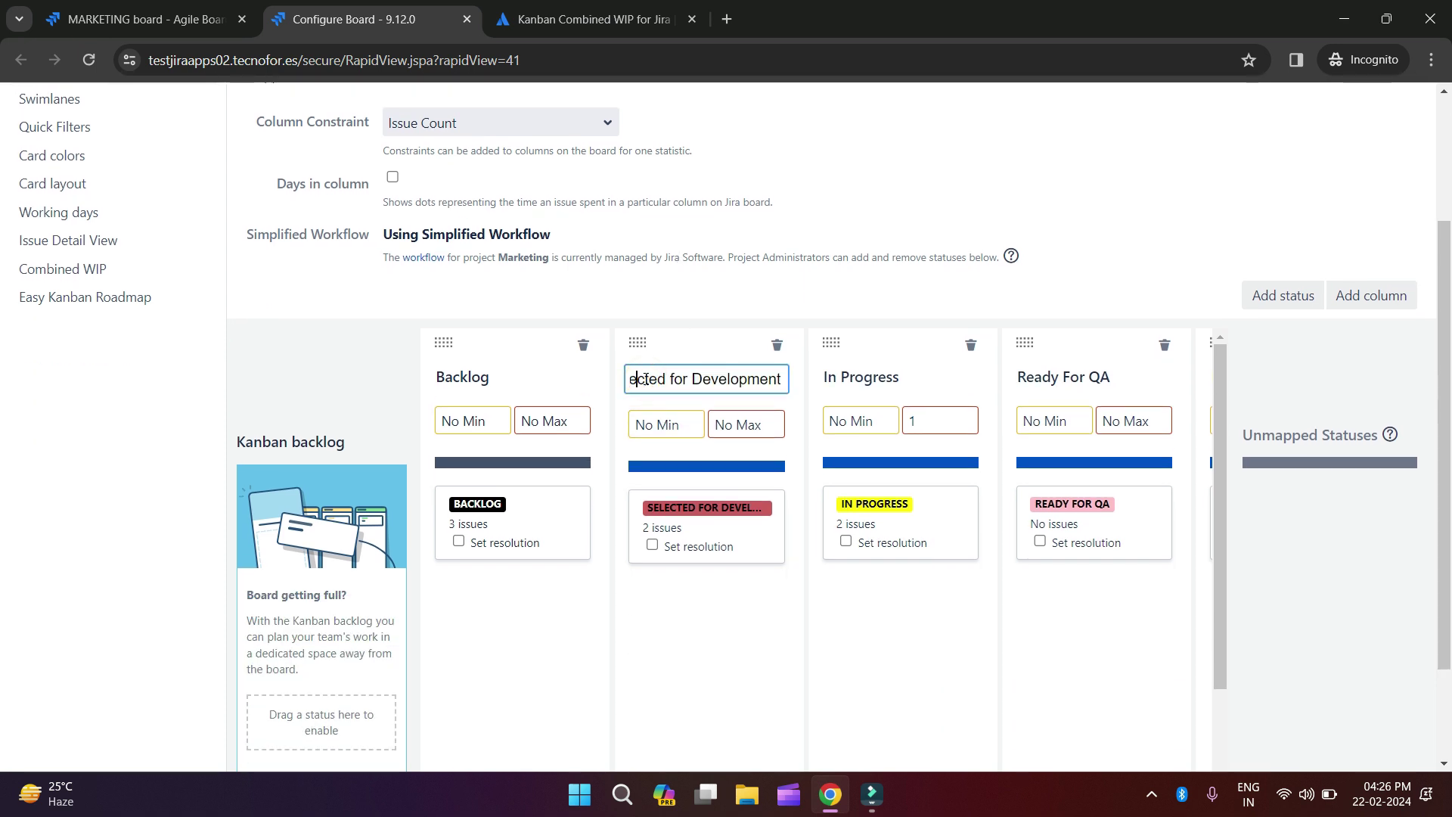
key(Home)
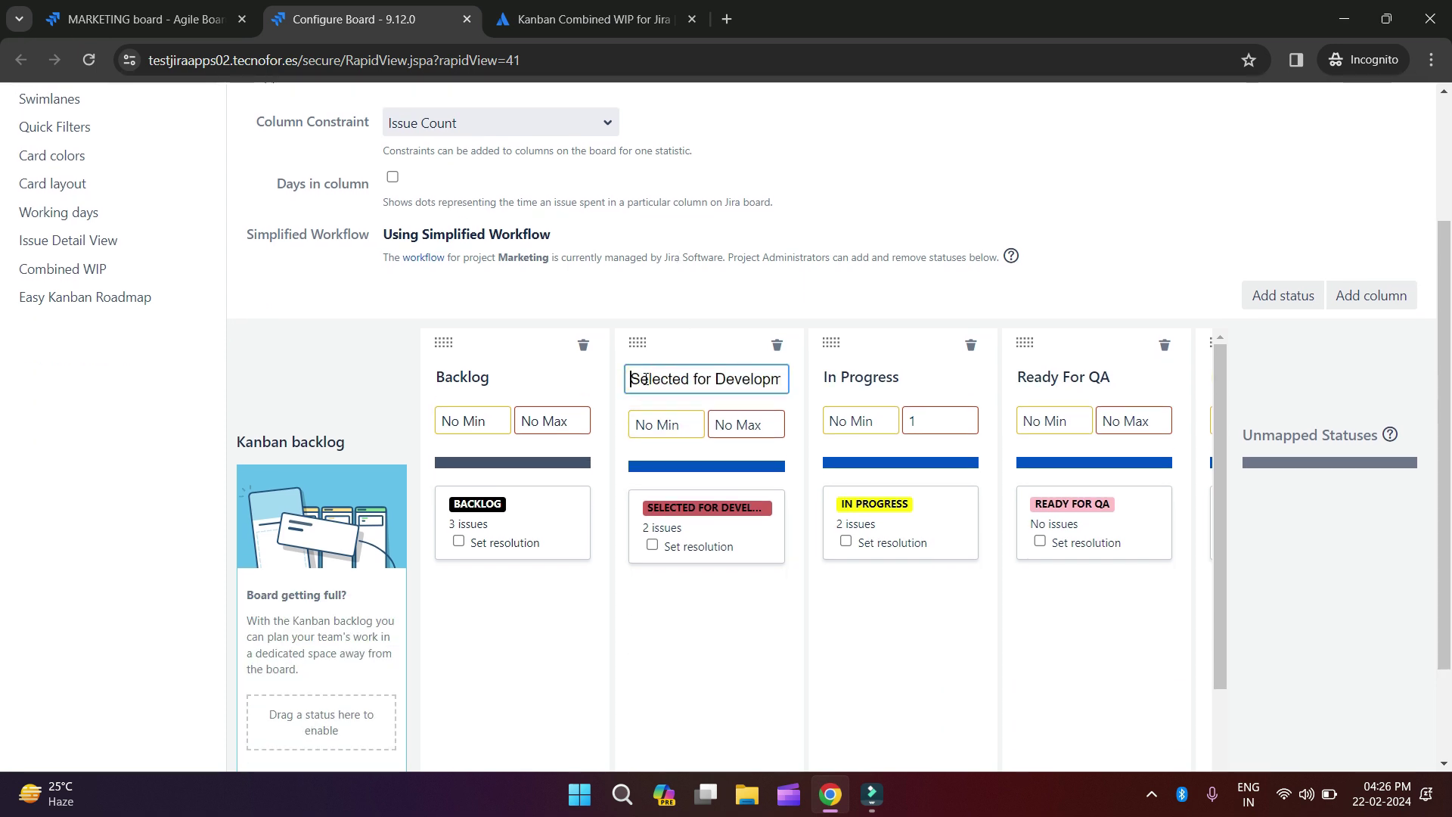
text(DEV::)
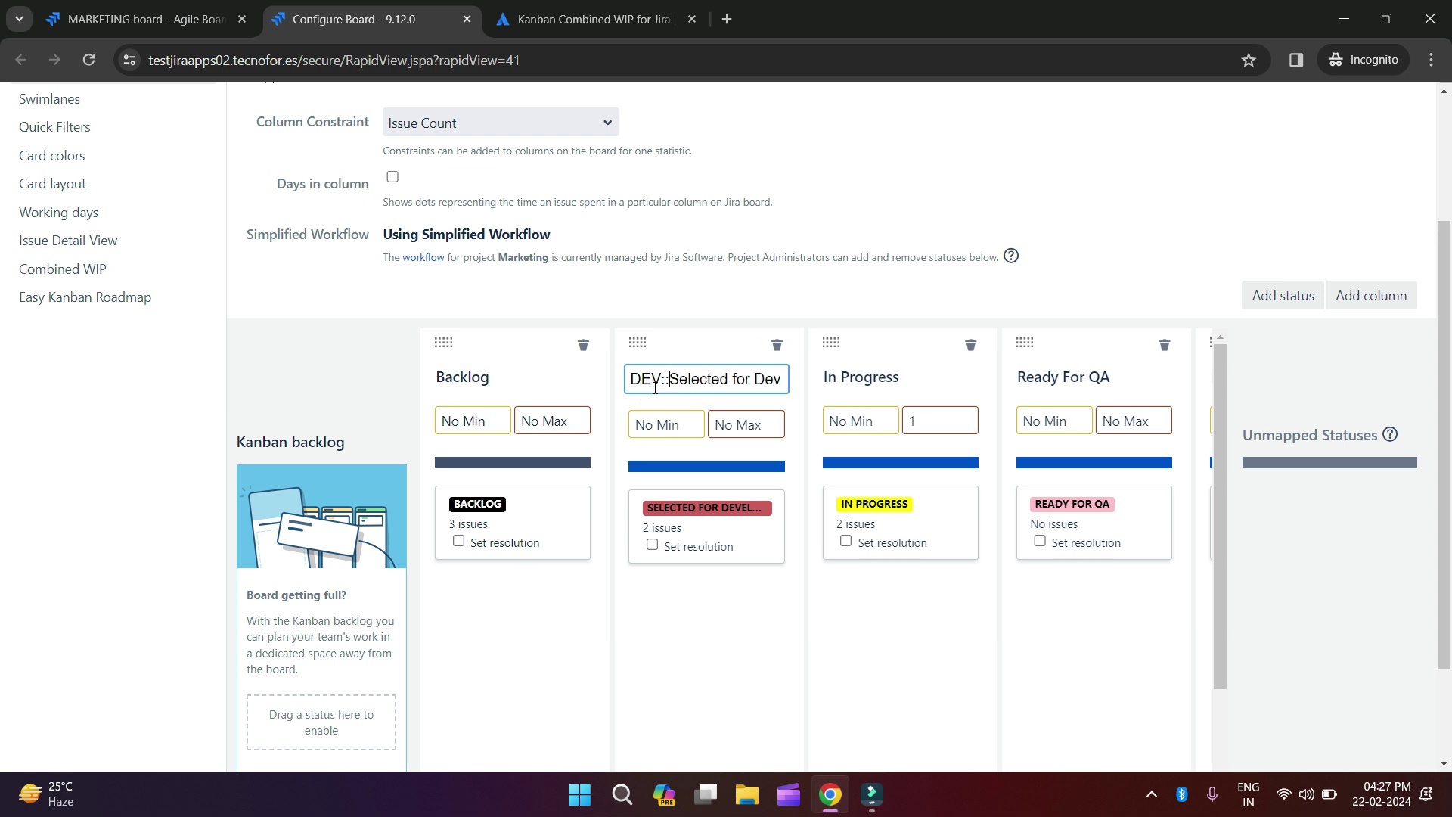
click(828, 378)
click(828, 378)
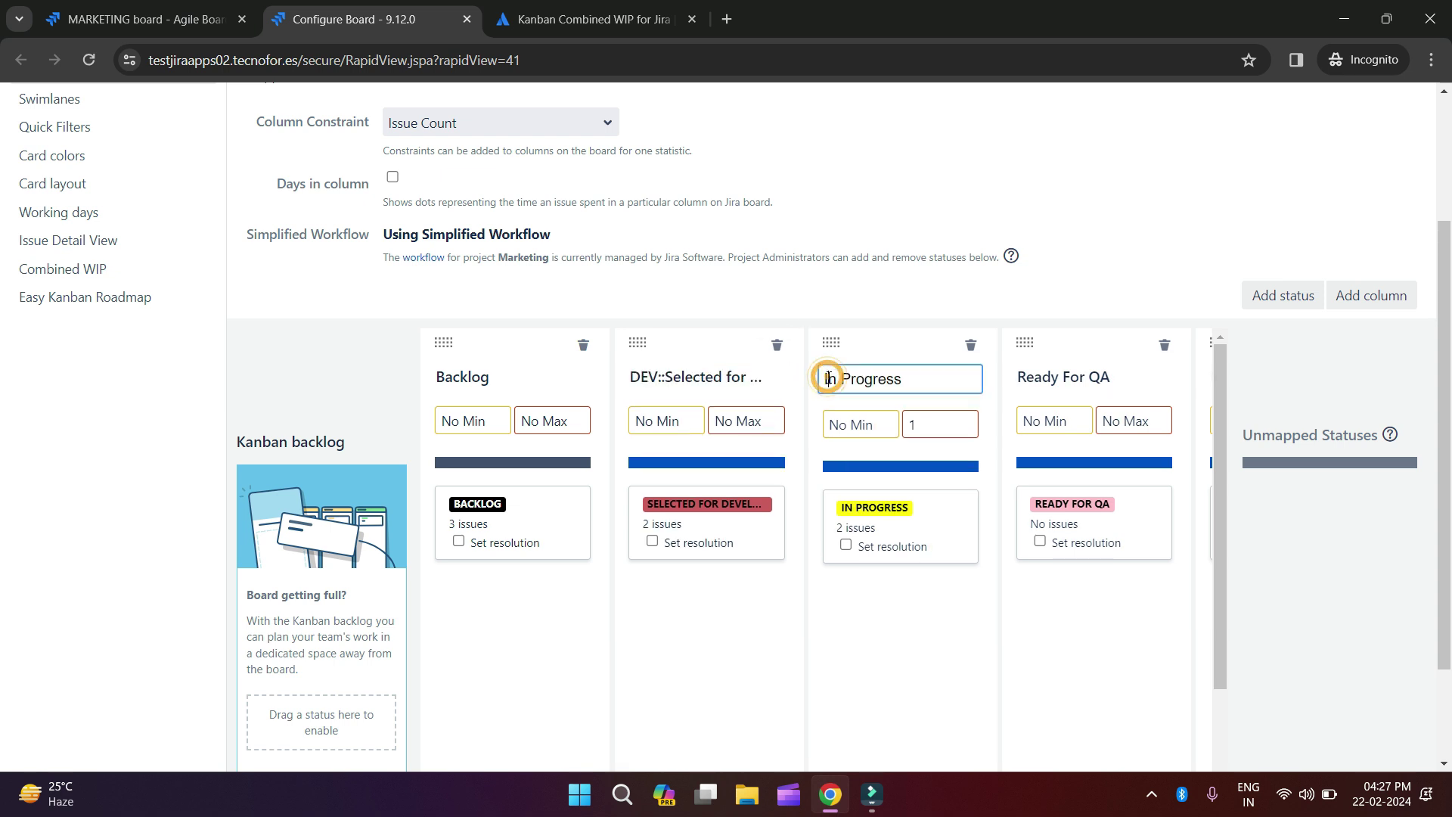
text(DEV::)
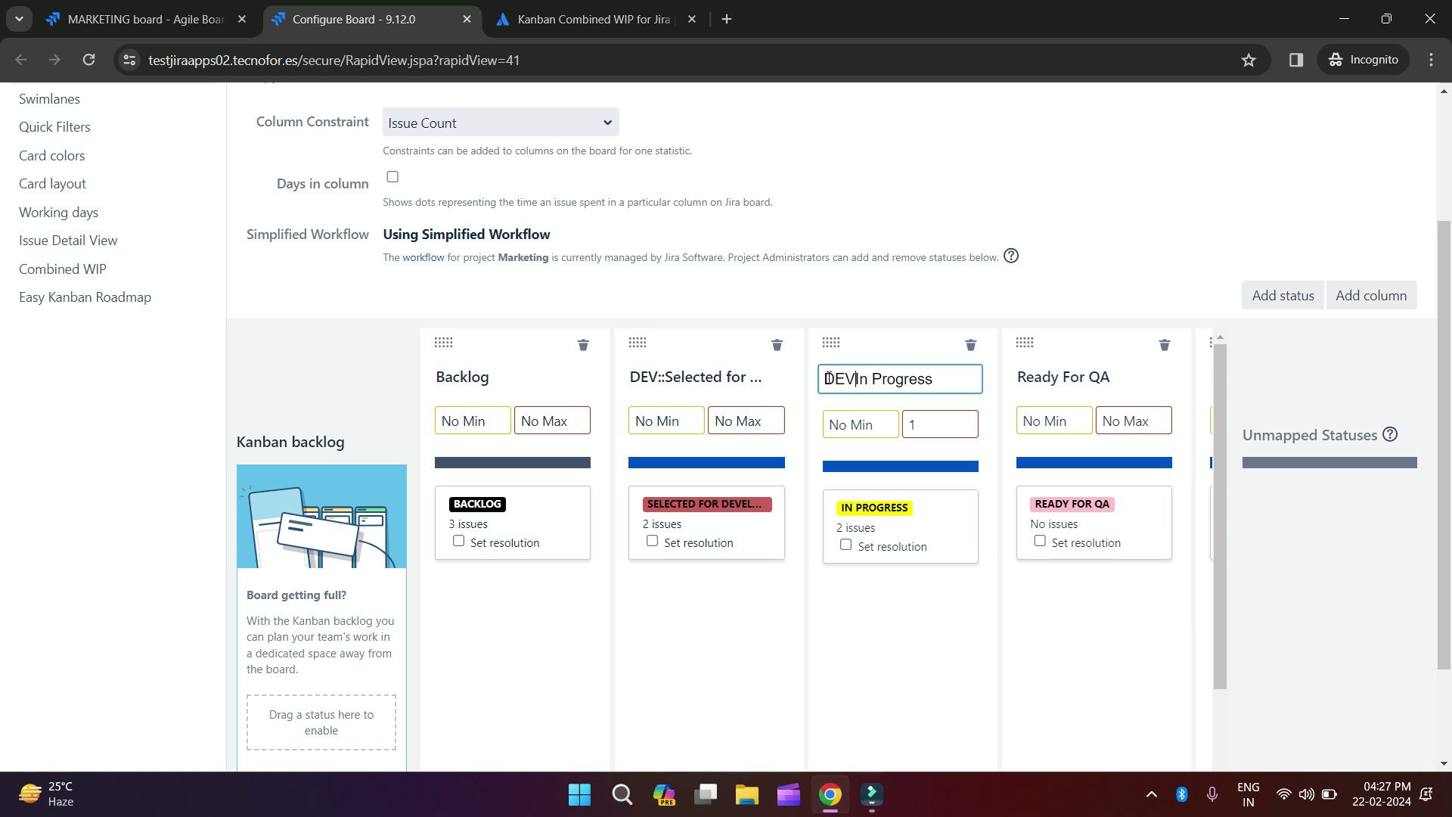
Prefix the Ready For QA and In QA column titles with QA::.
click(1089, 380)
click(1032, 381)
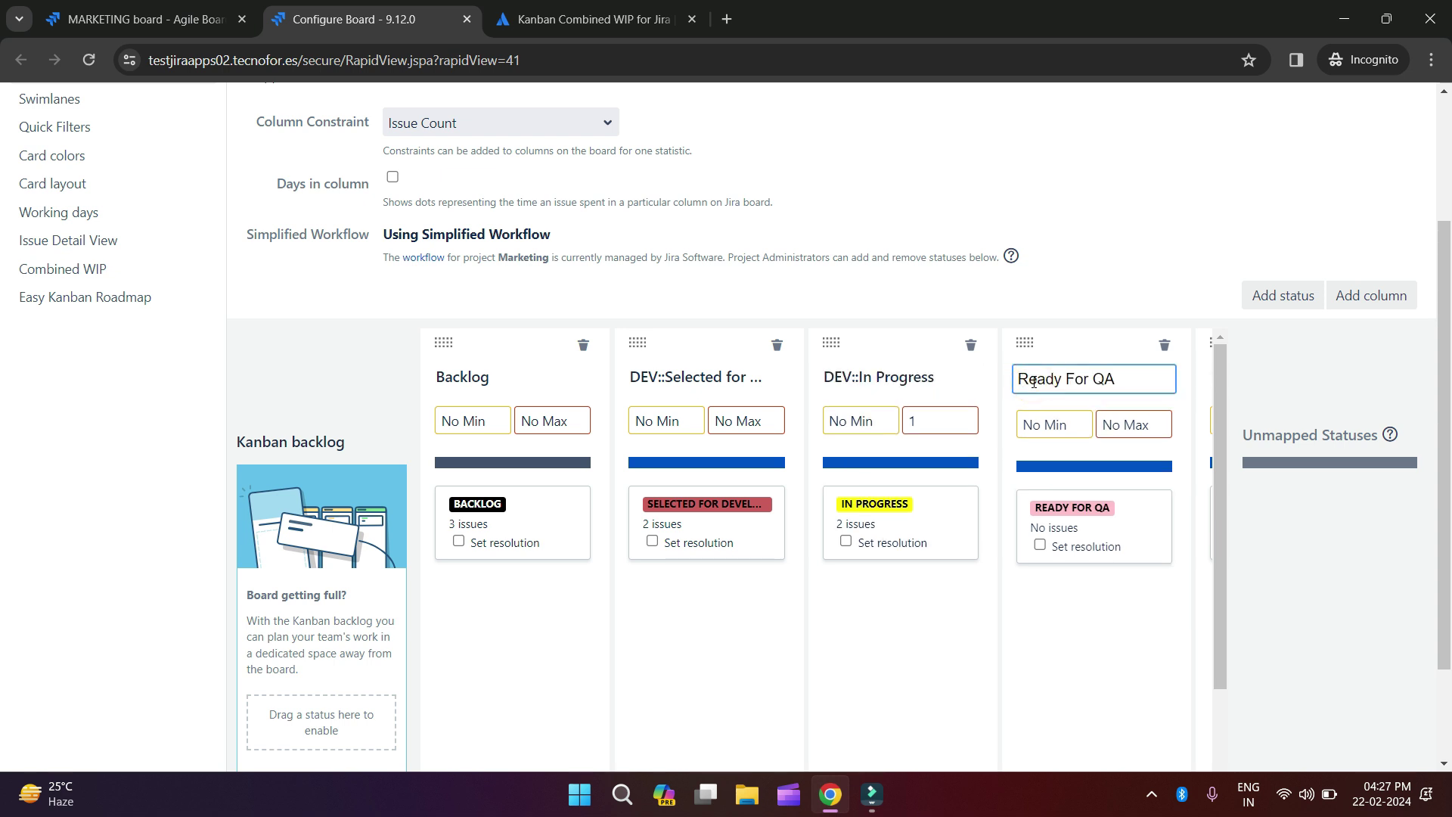
text(QA::)
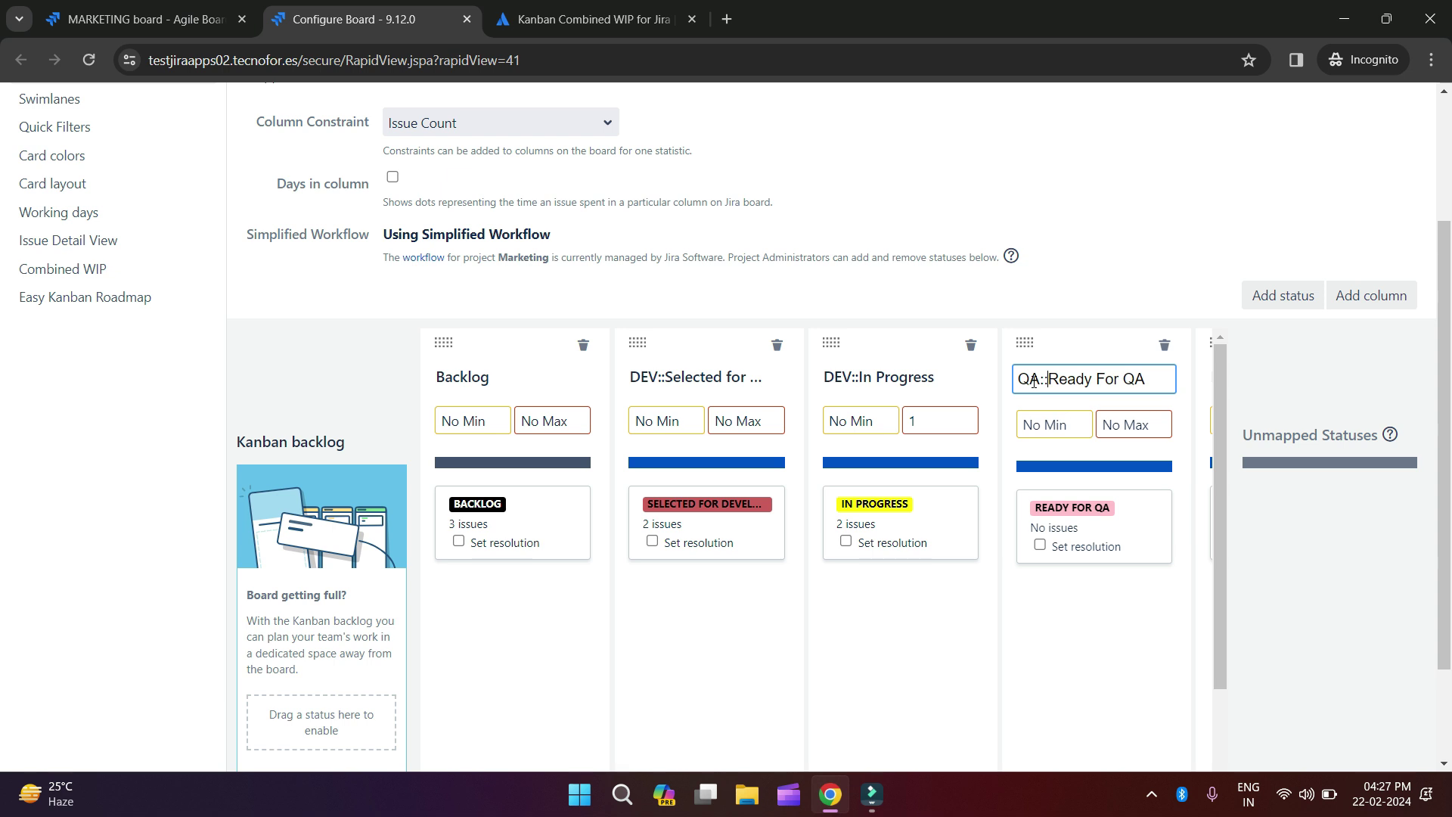
scroll(1092, 492, down, 2)
scroll(1267, 519, down, 2)
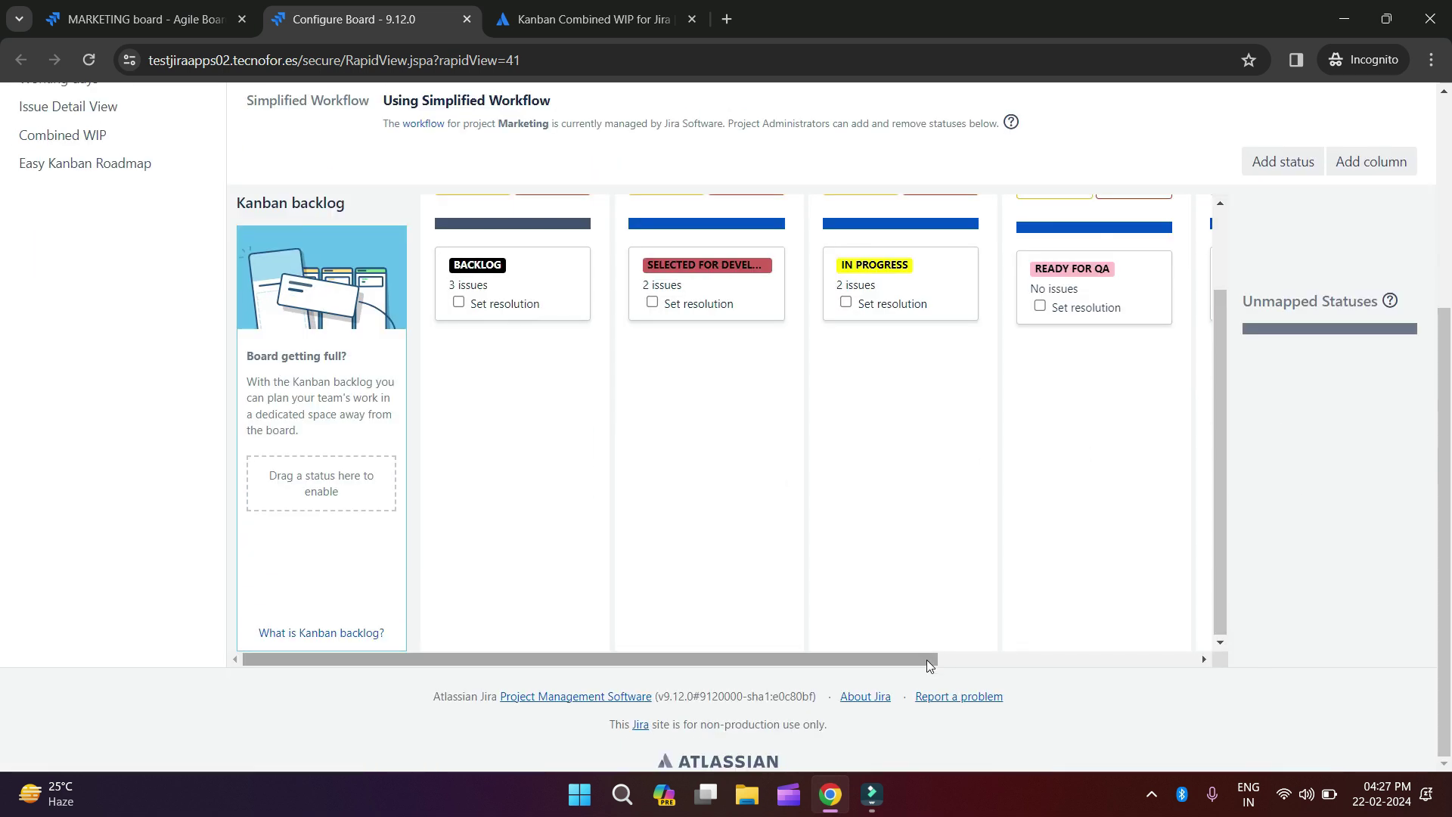
scroll(1010, 654, right, 5)
scroll(954, 537, up, 2)
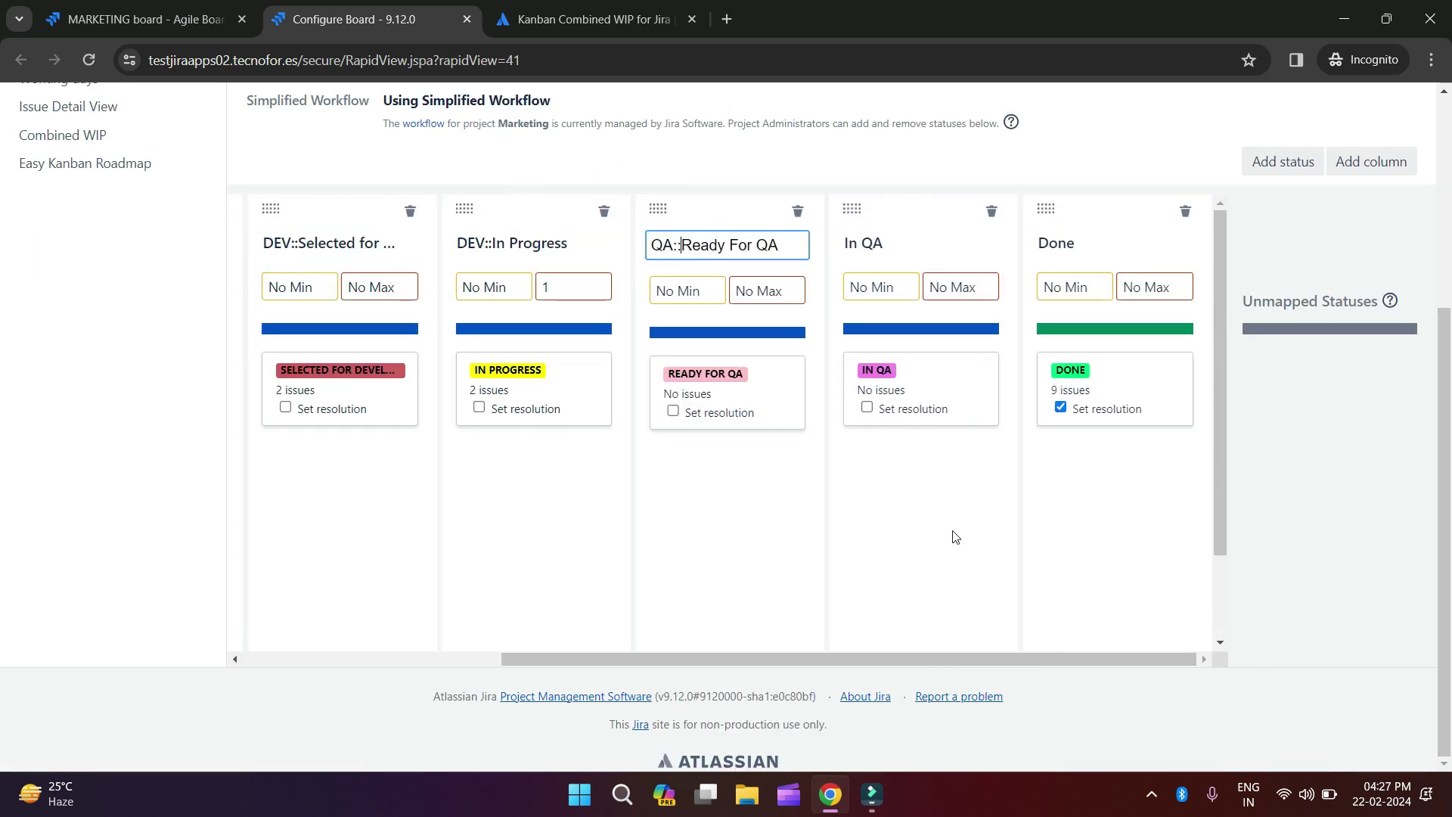
click(863, 243)
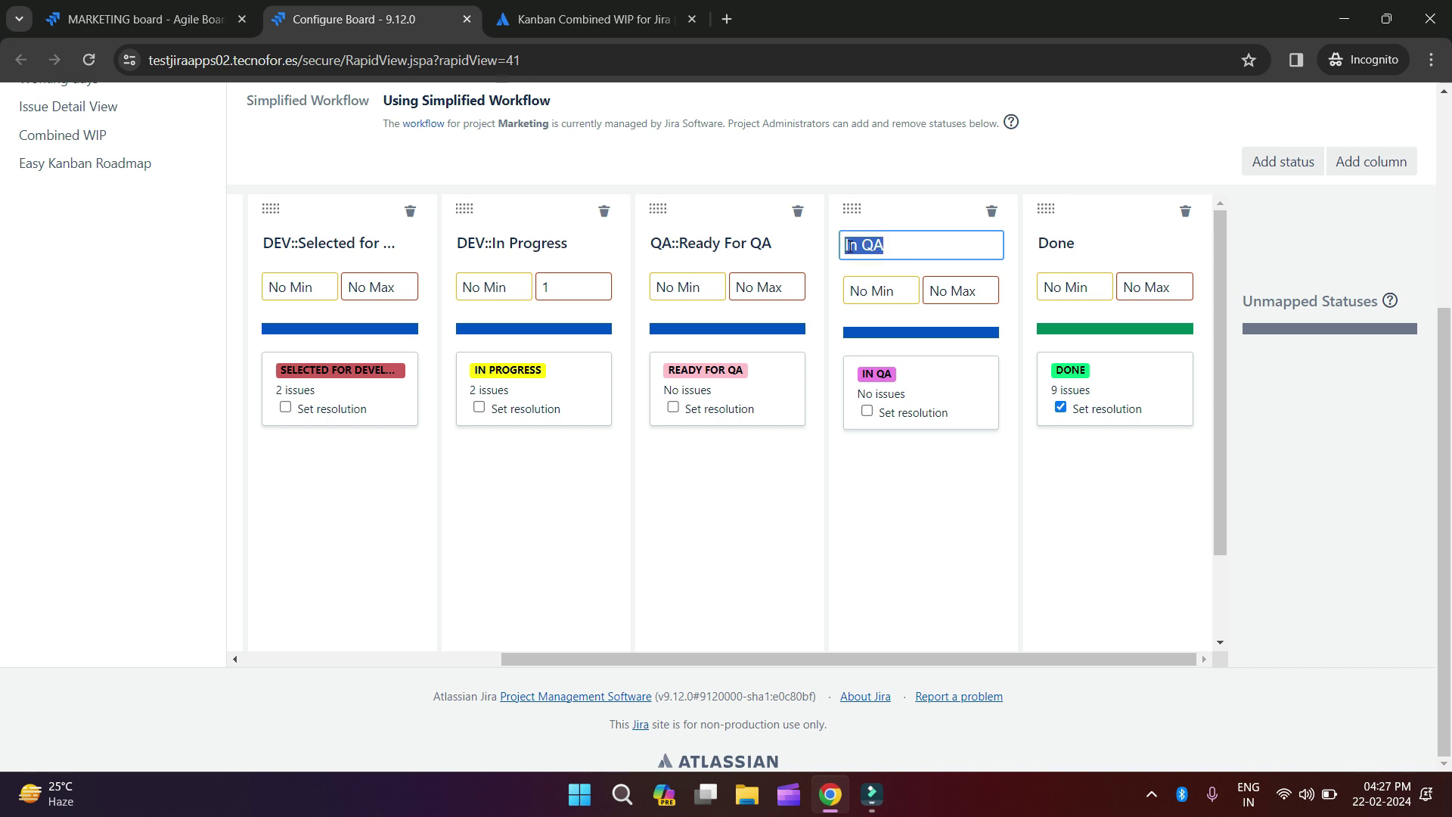
click(850, 245)
text(QA::)
key(Return)
scroll(1440, 220, up, 1)
scroll(1440, 220, up, 3)
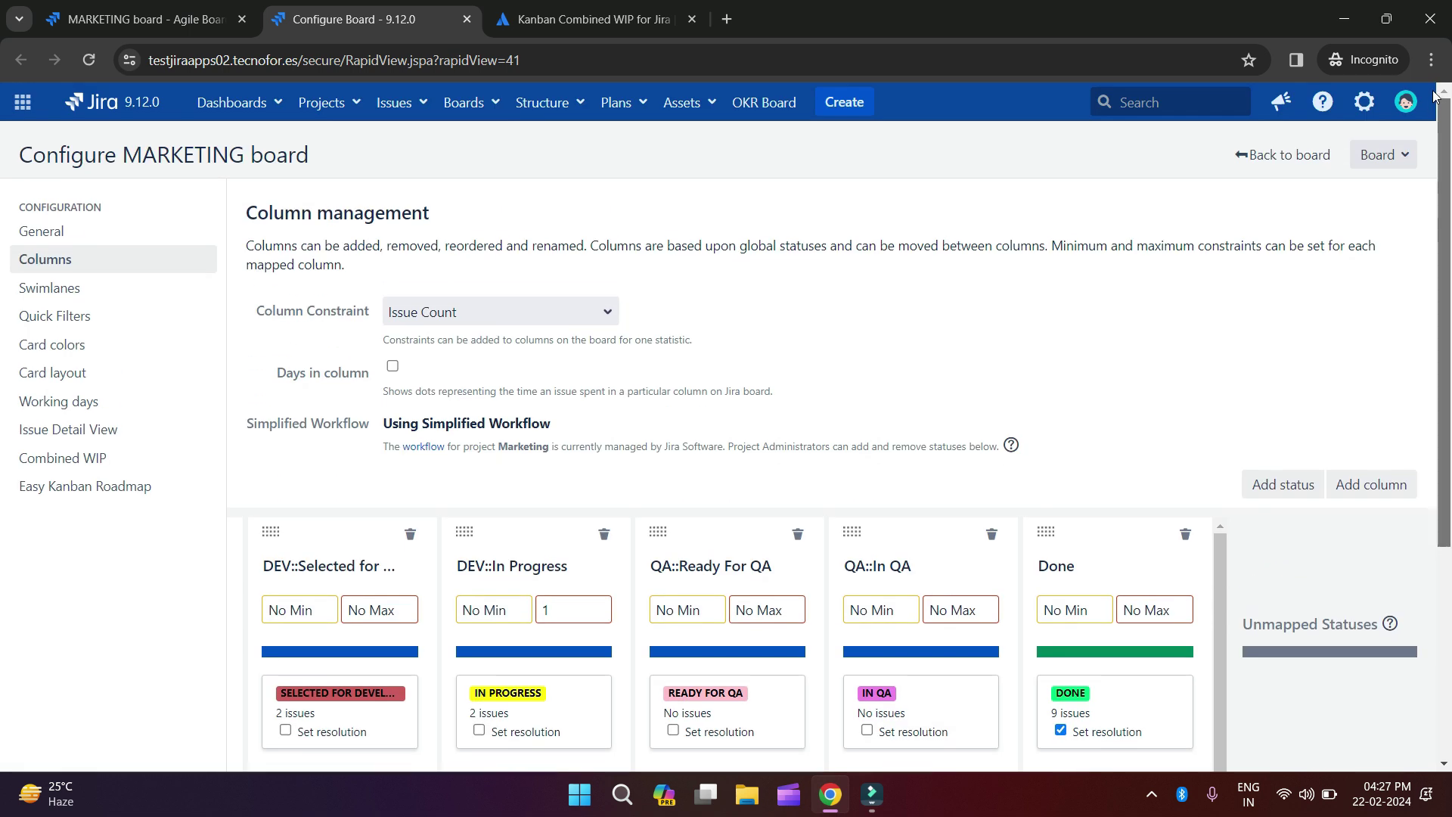
Back on the MARKETING board, enable Card Colors in the Kanban WIP menu.
click(1262, 161)
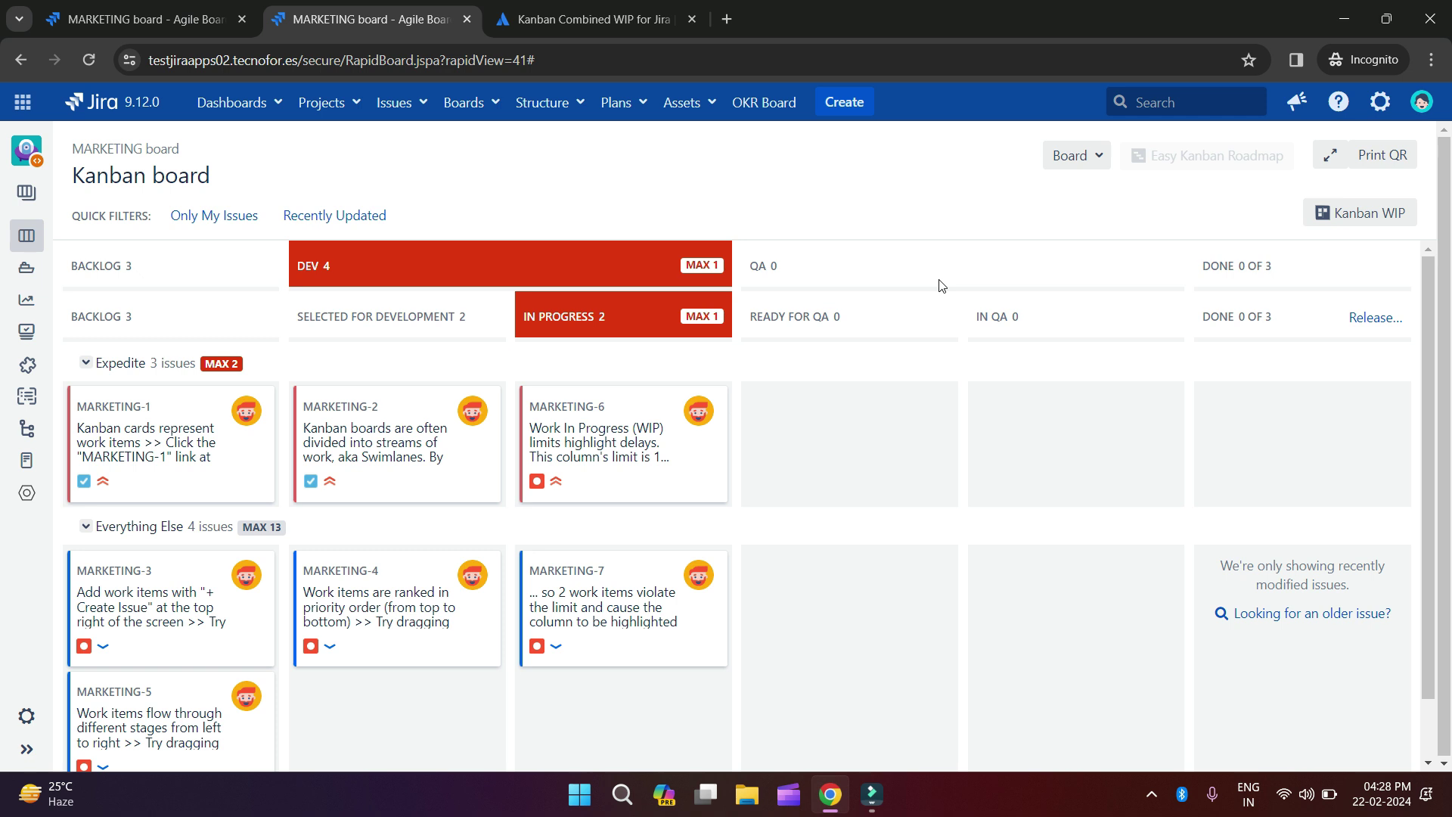
click(1352, 221)
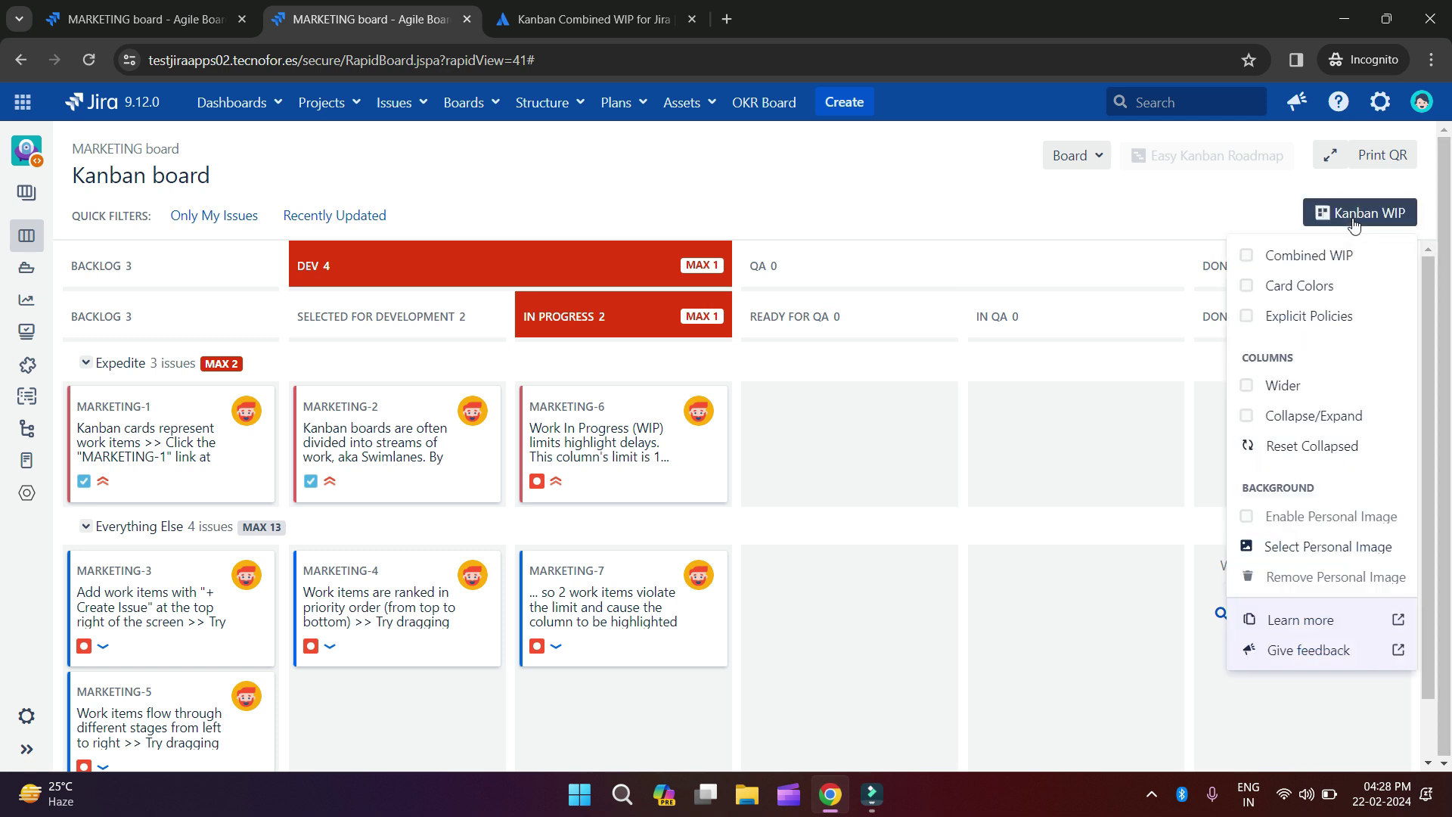
click(1312, 295)
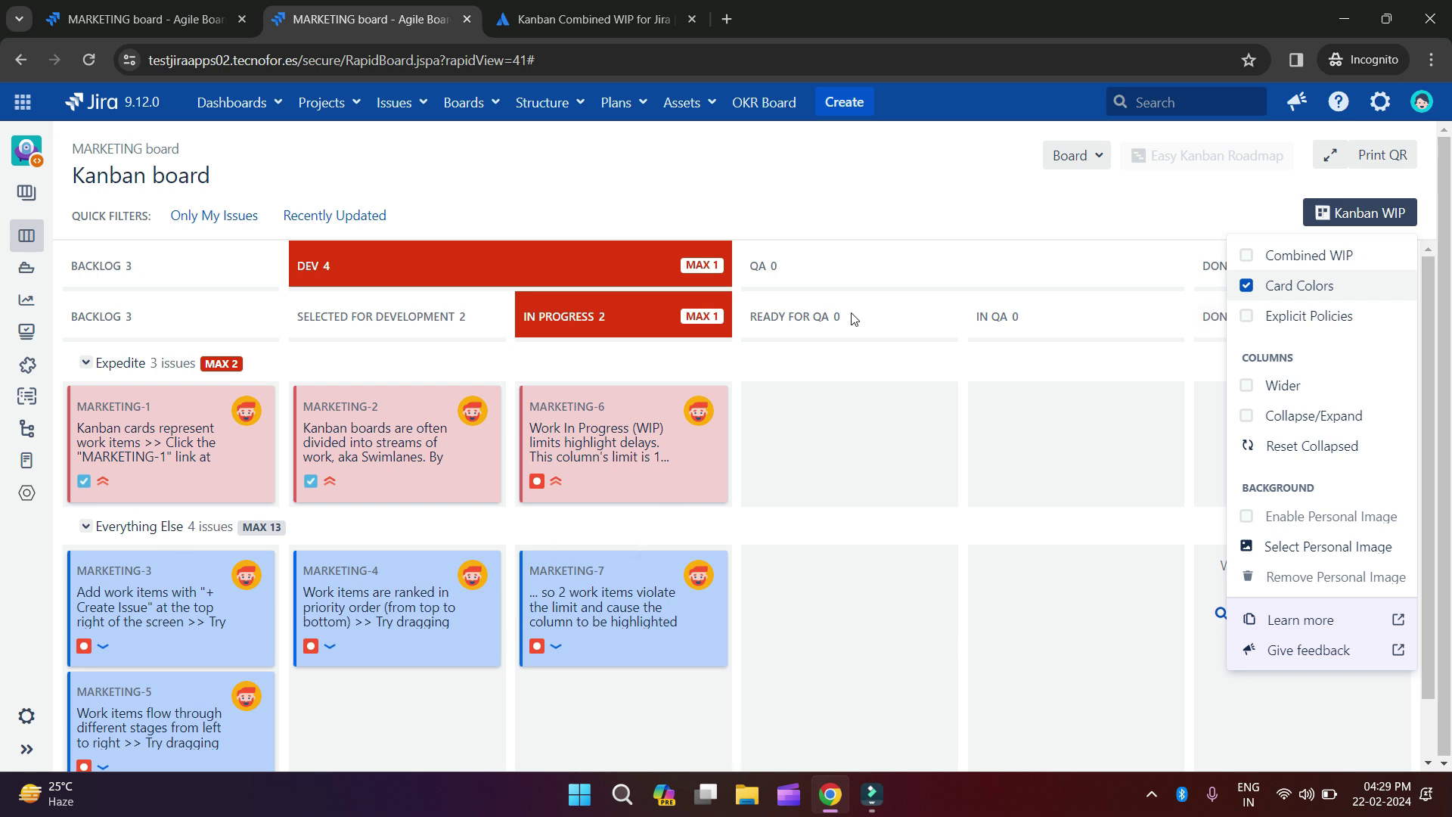
click(893, 193)
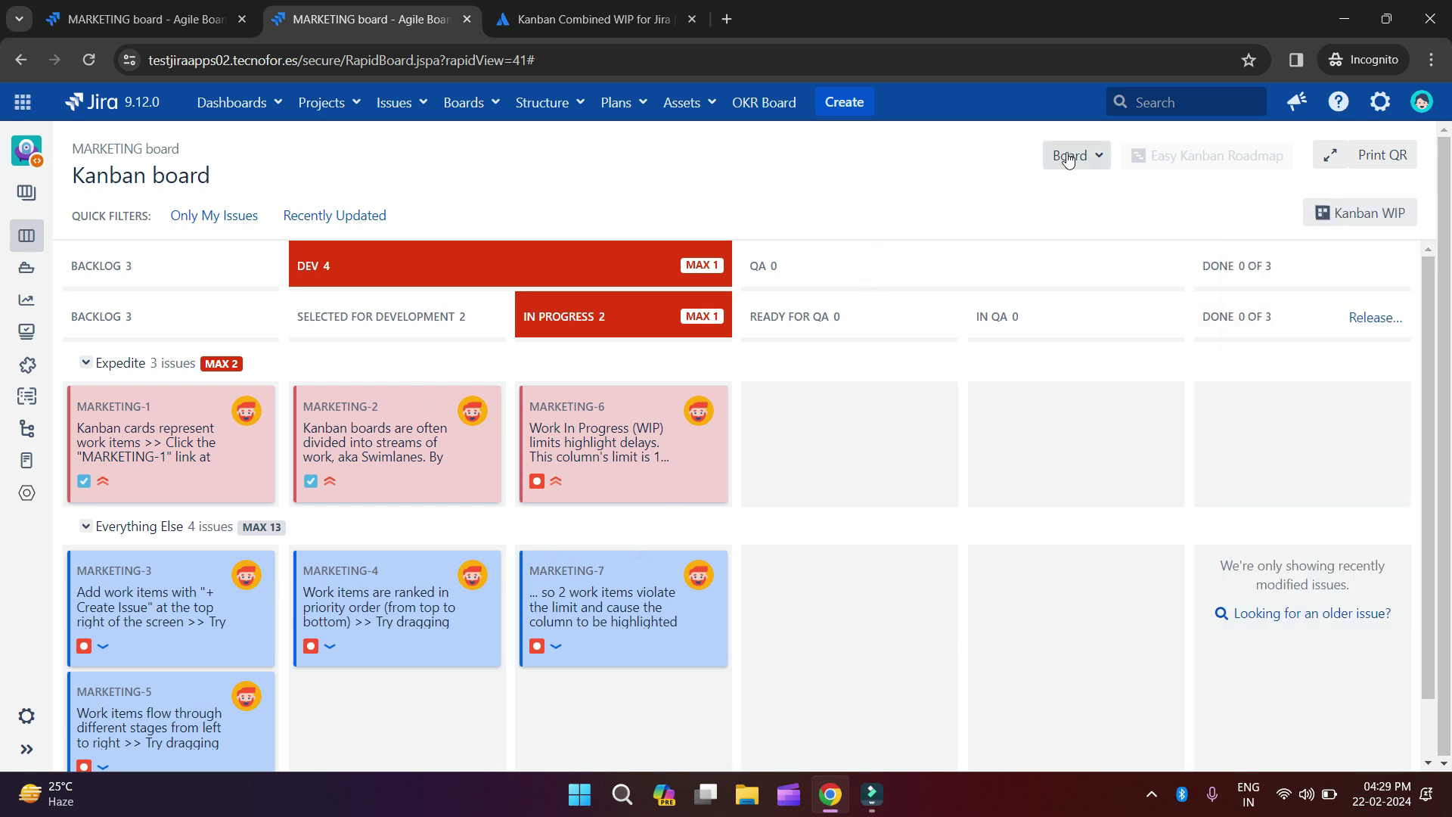
click(1072, 155)
click(1022, 196)
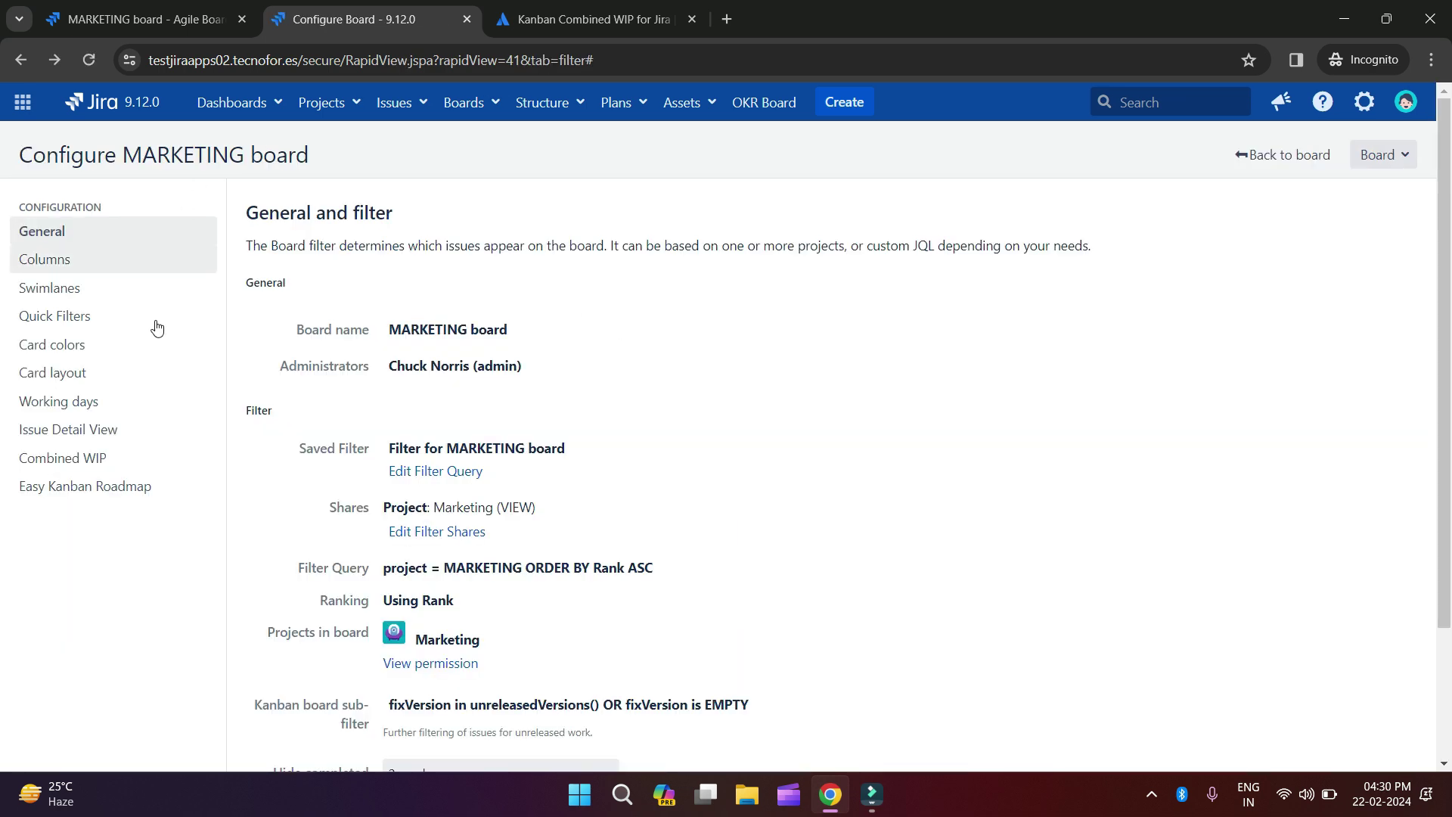
click(43, 347)
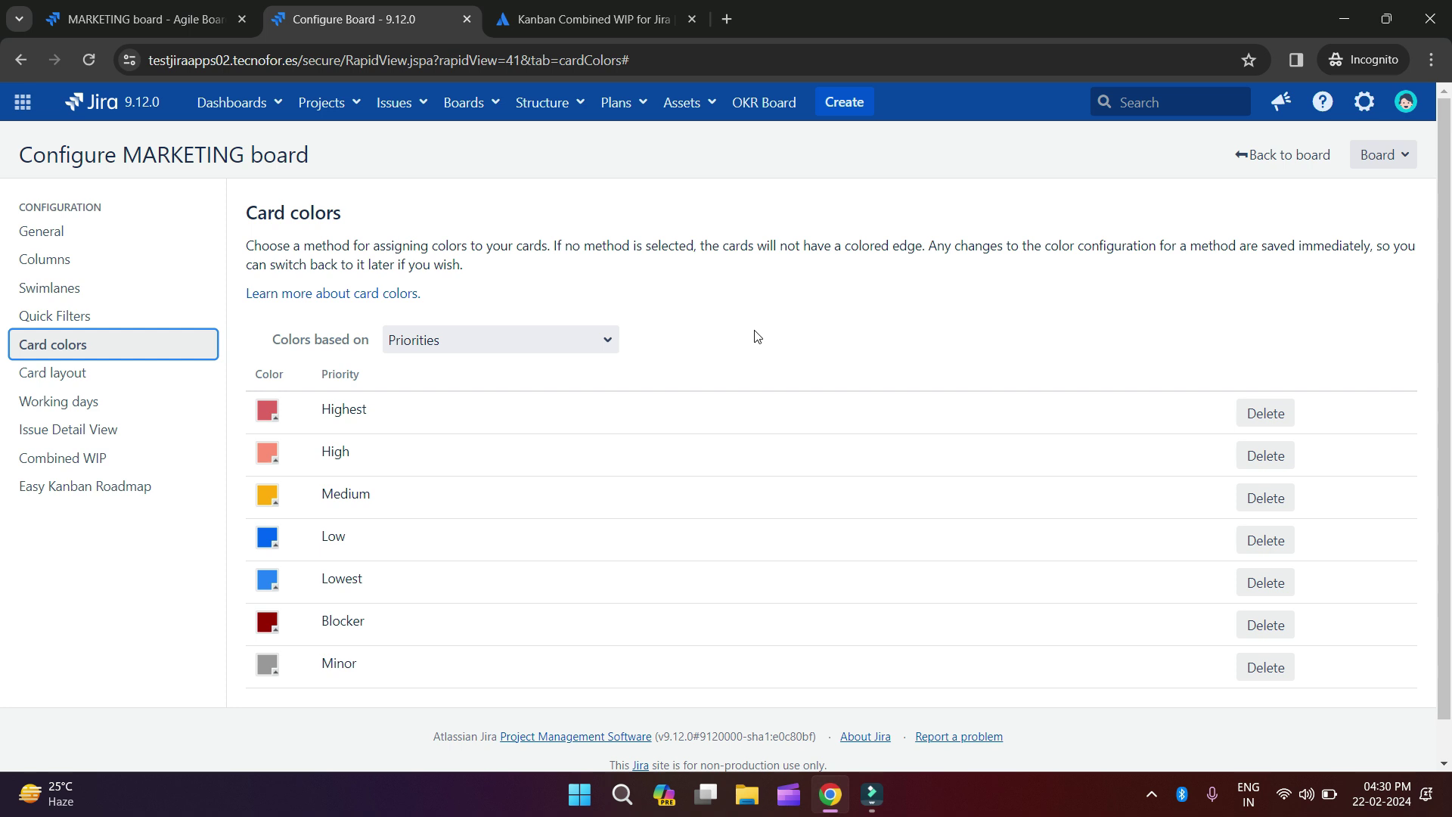
click(174, 12)
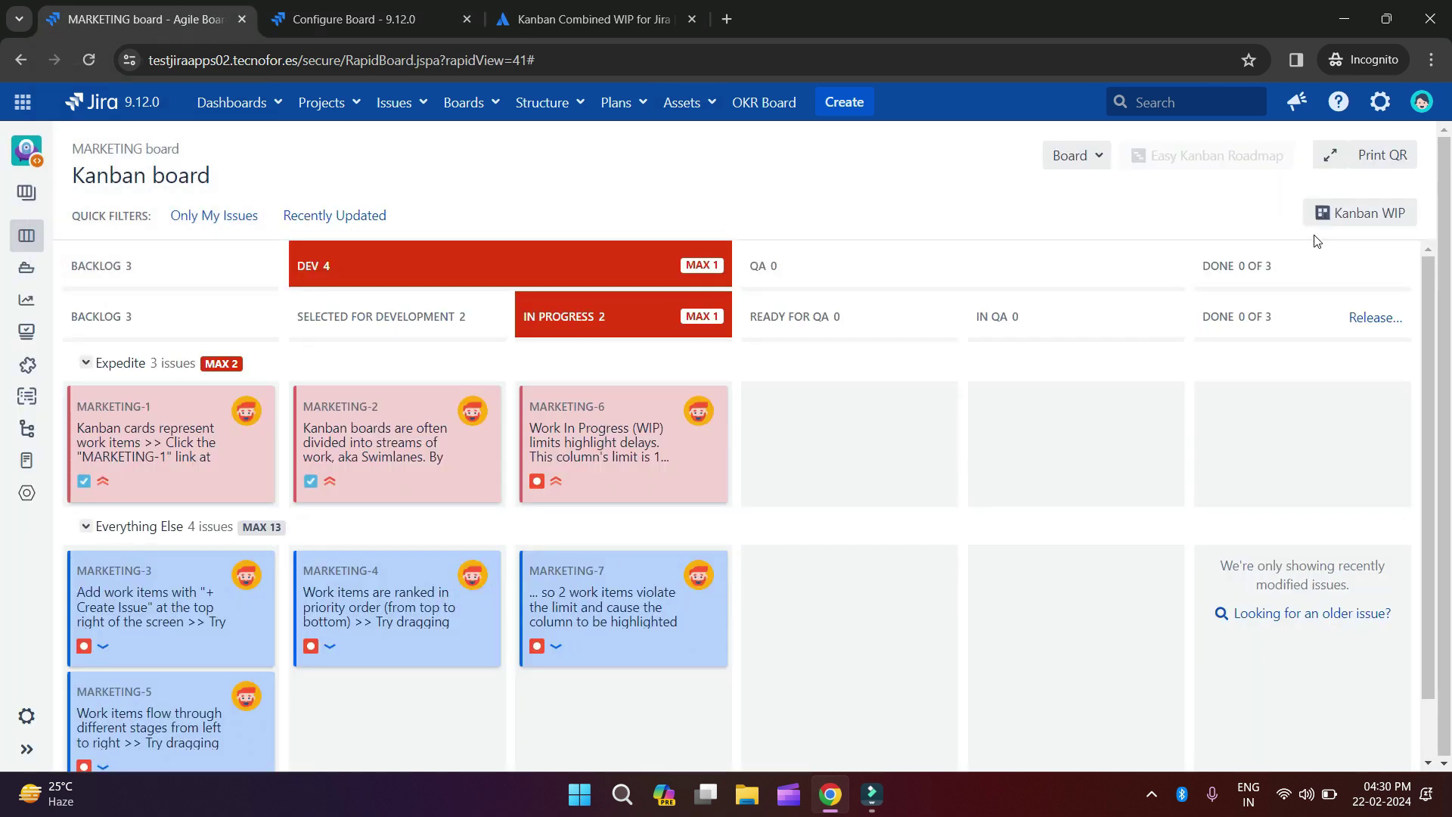
Toggle Card Colors off and back on, then enable Explicit Policies for the columns.
click(1391, 213)
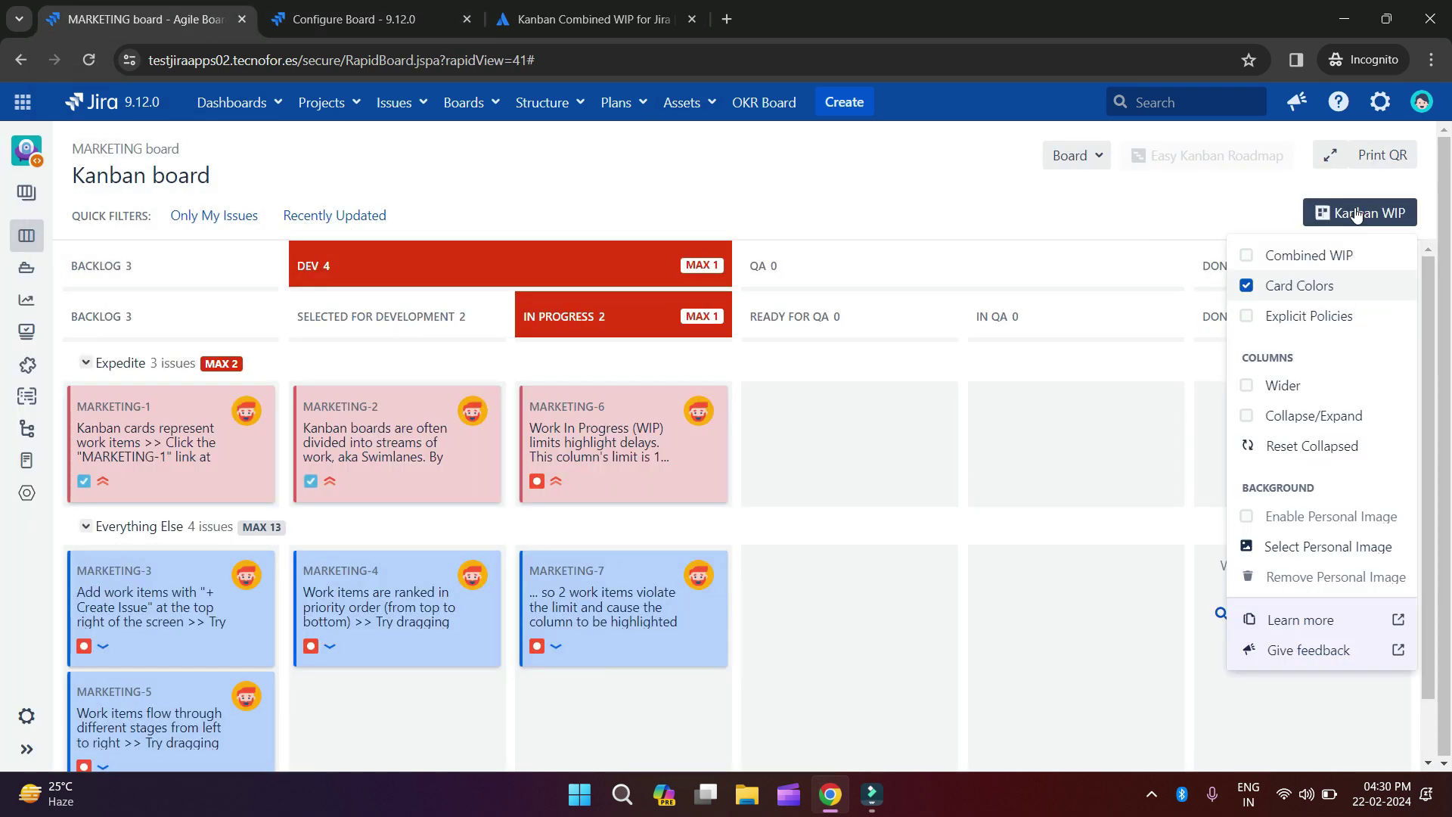
click(1308, 293)
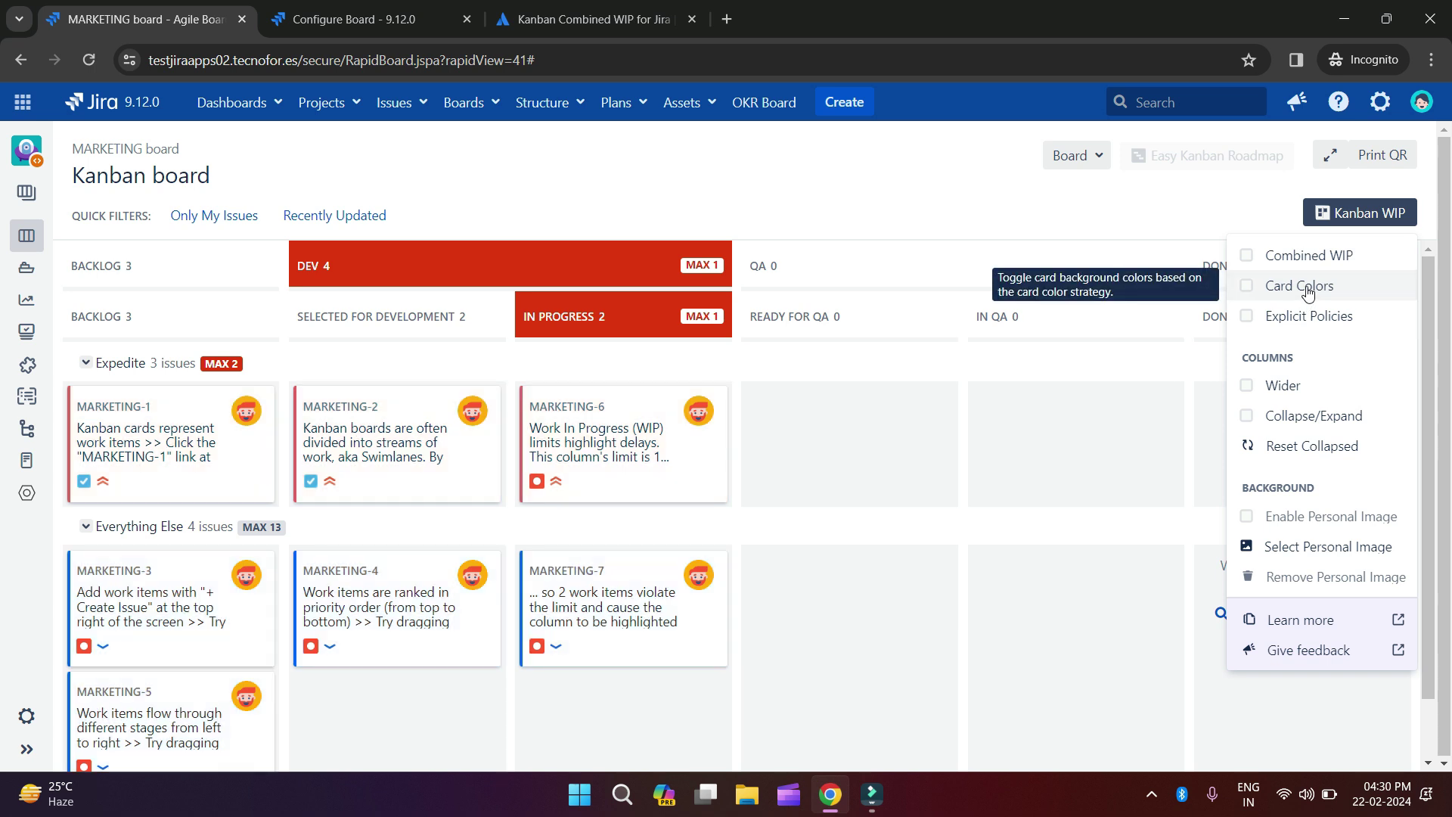
click(1308, 294)
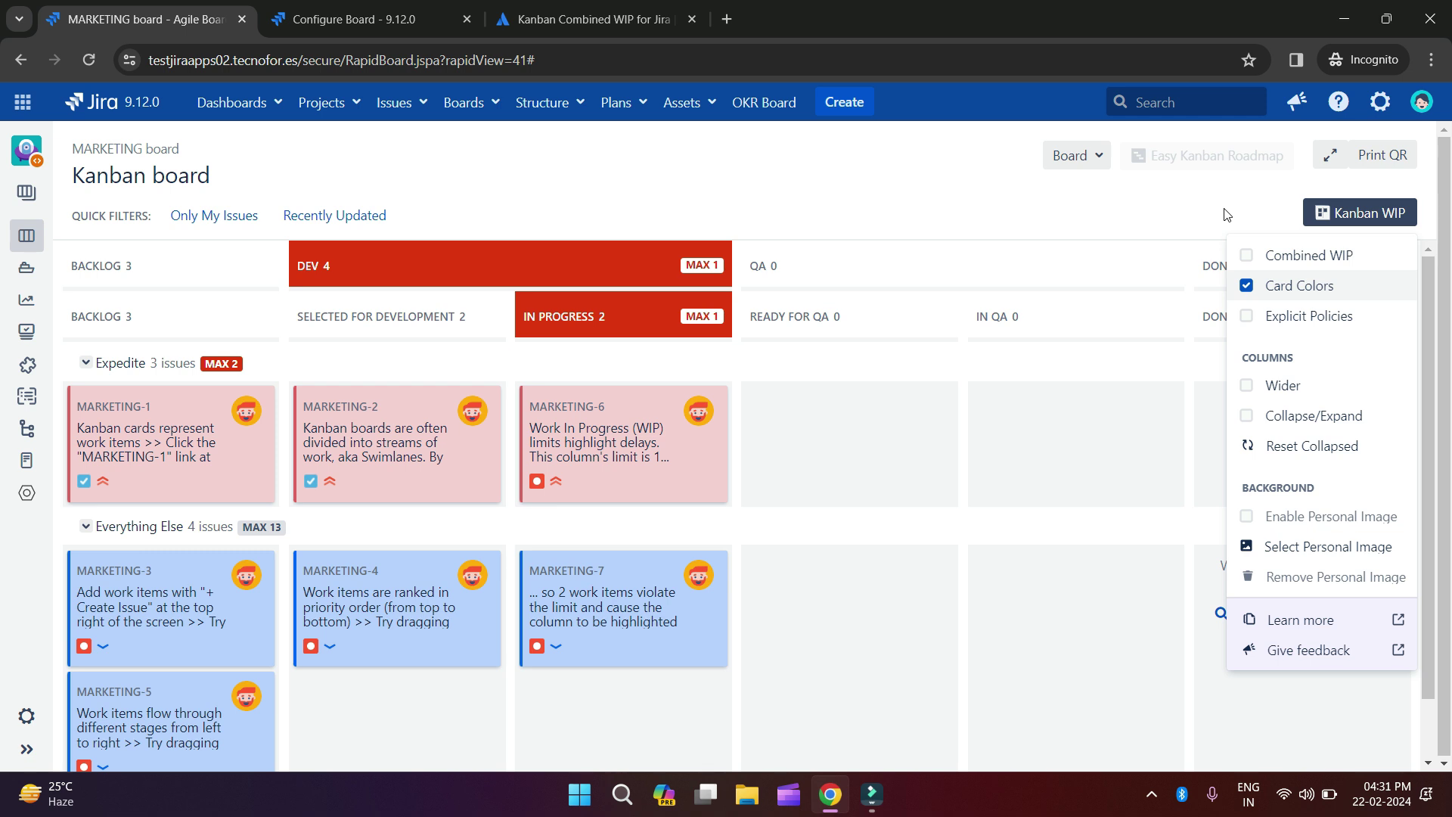
click(1317, 328)
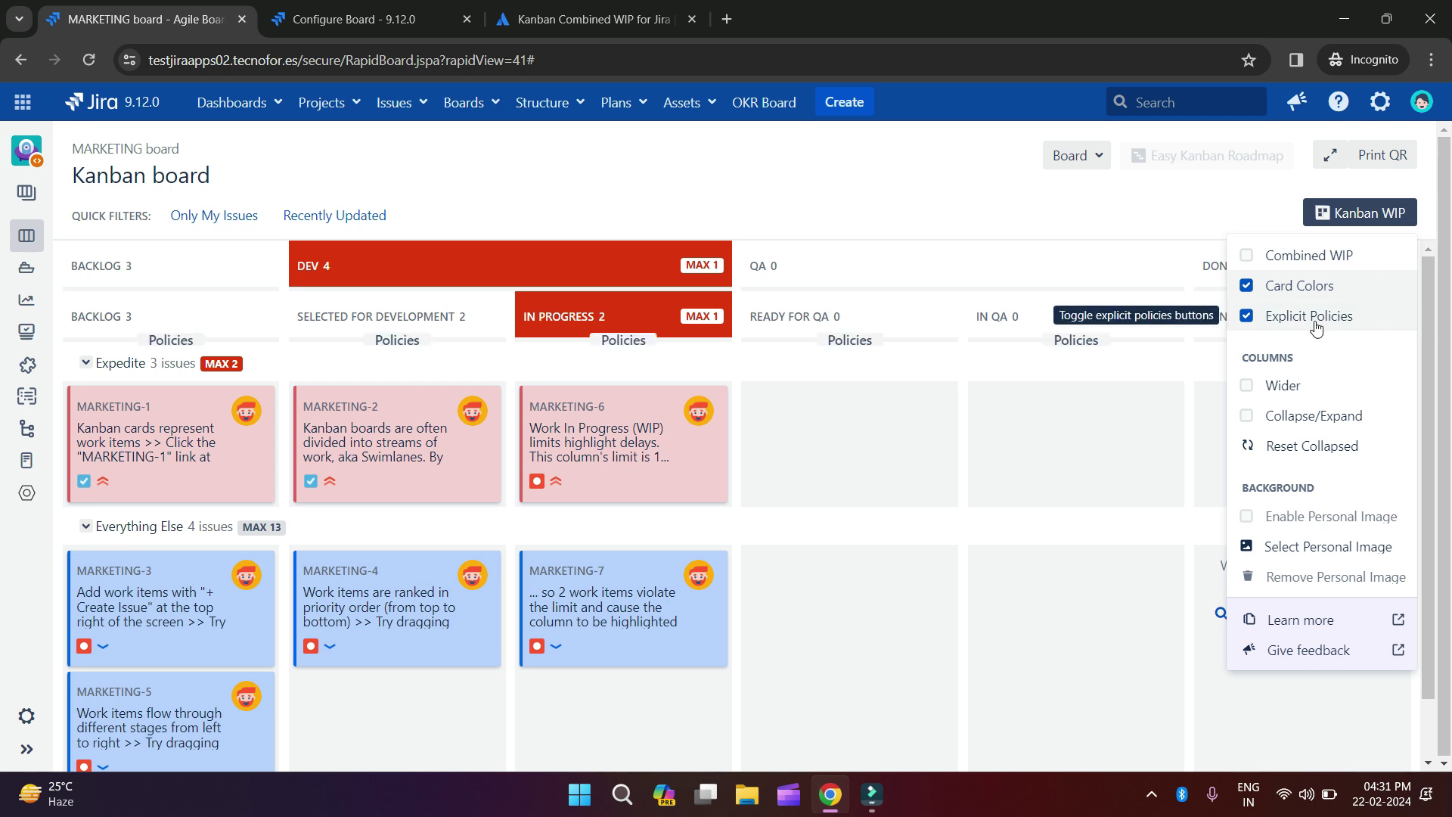
click(1053, 223)
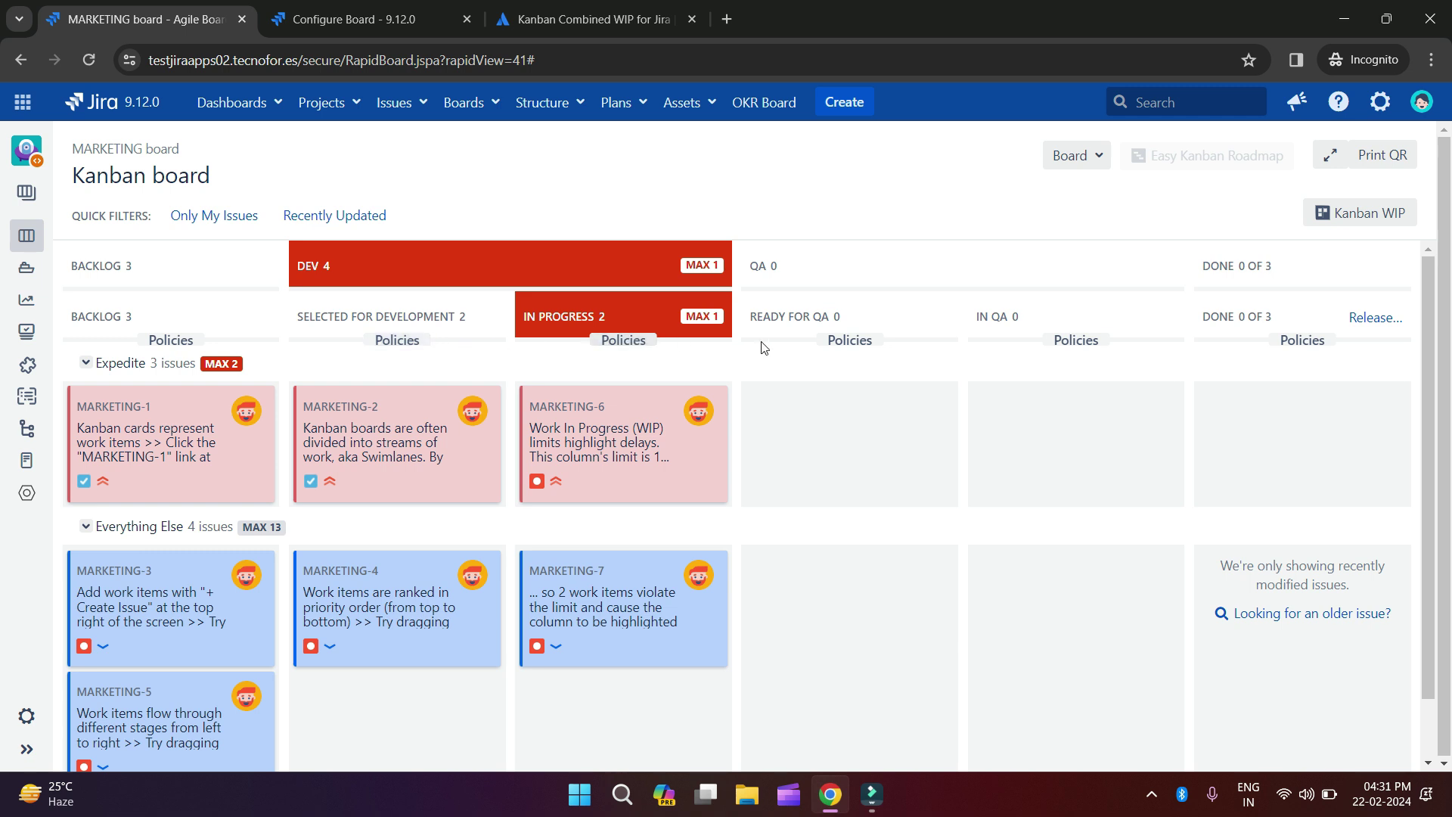
Write and save the Backlog policy 'Testing explicit policies', fixing the misspelled 'explict'.
click(157, 346)
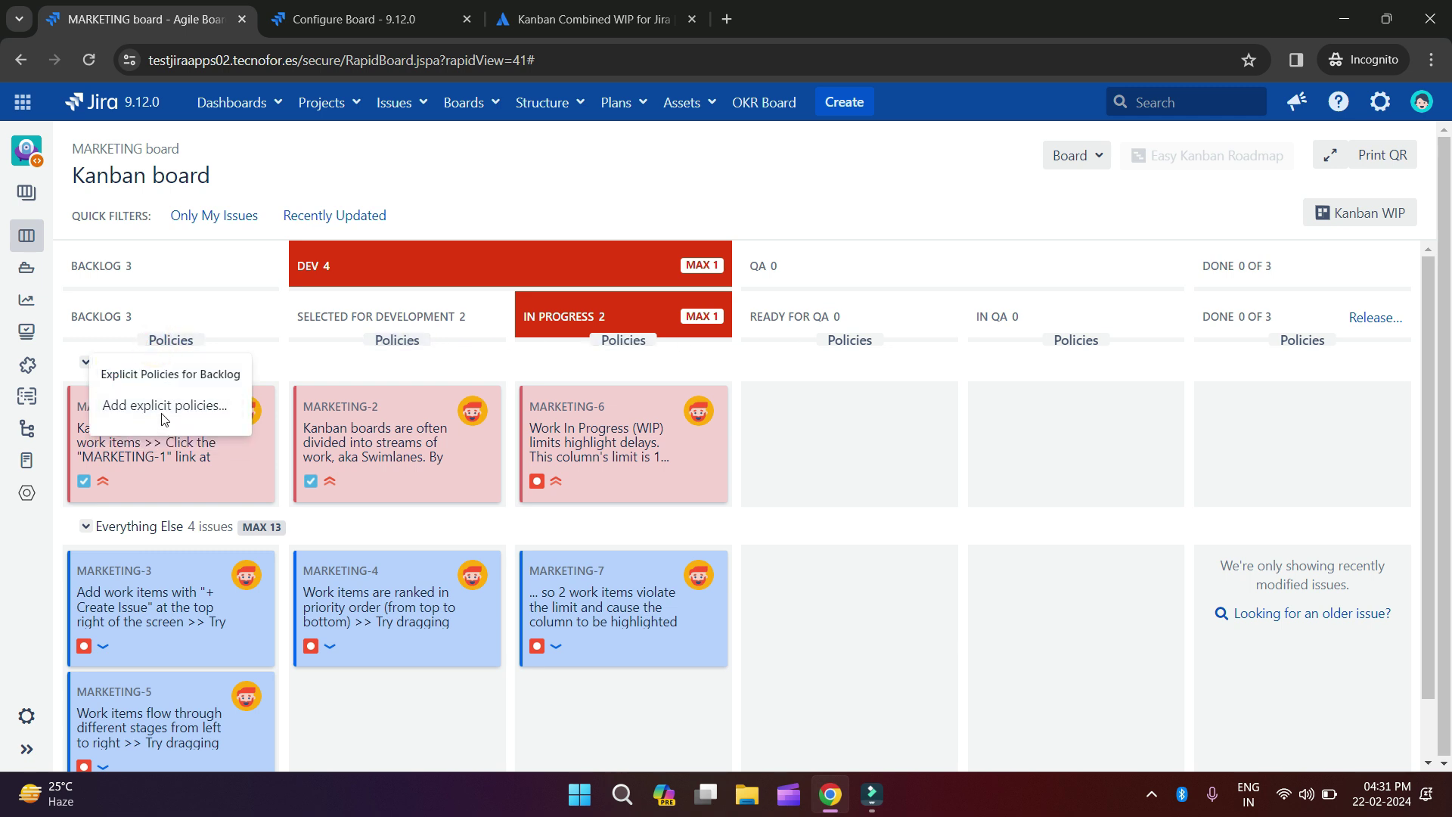
click(164, 418)
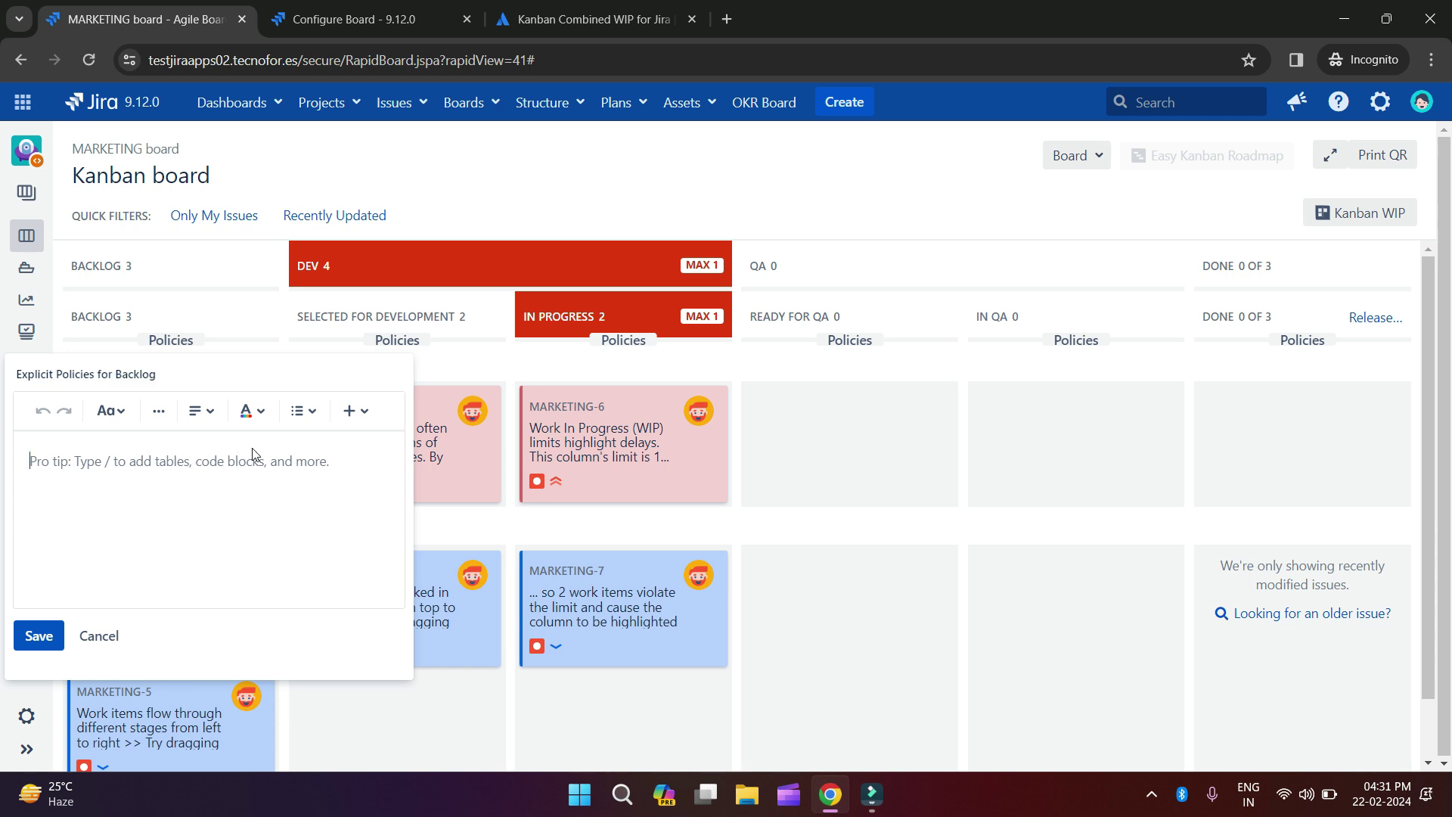
click(359, 413)
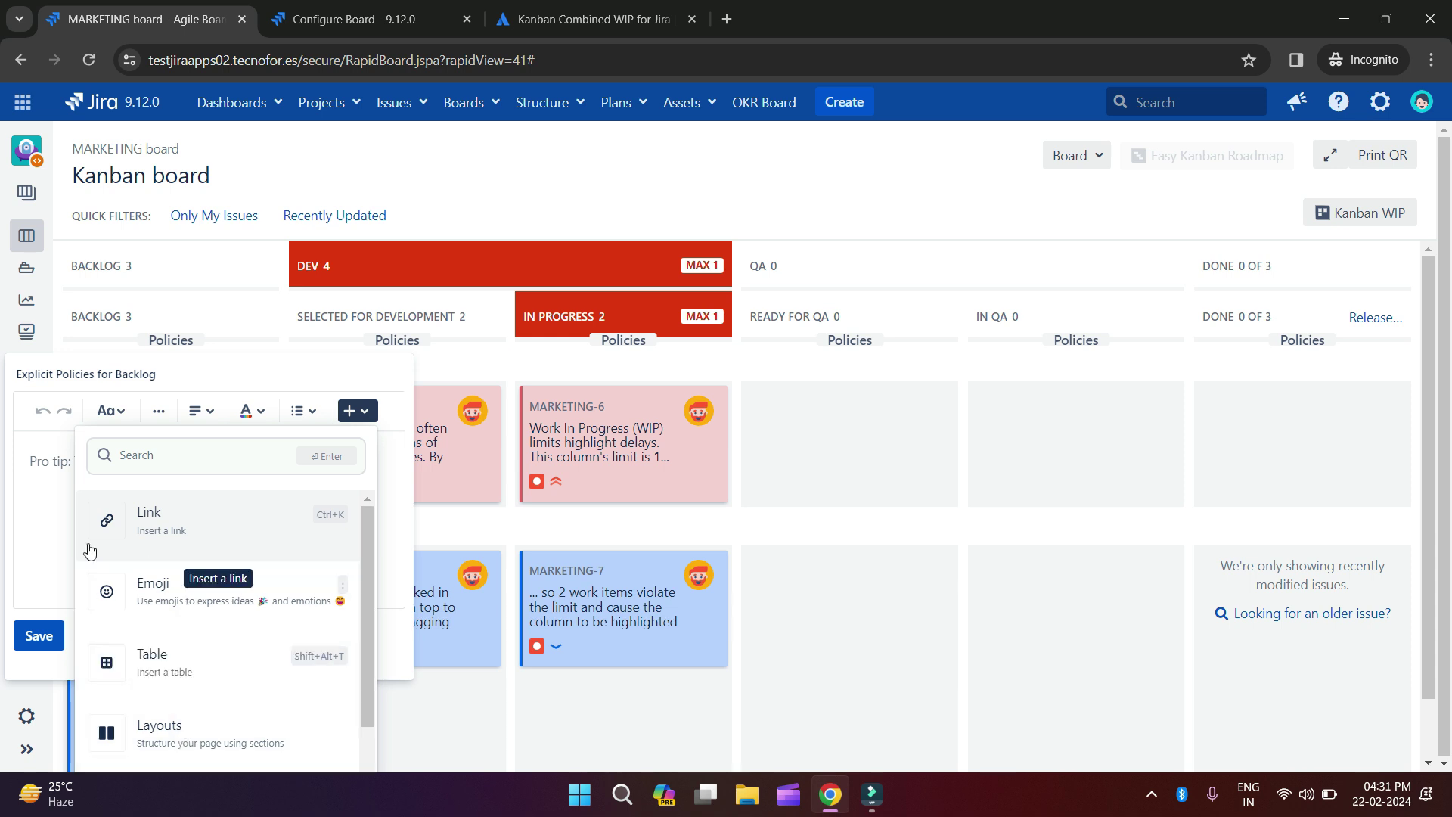
click(42, 509)
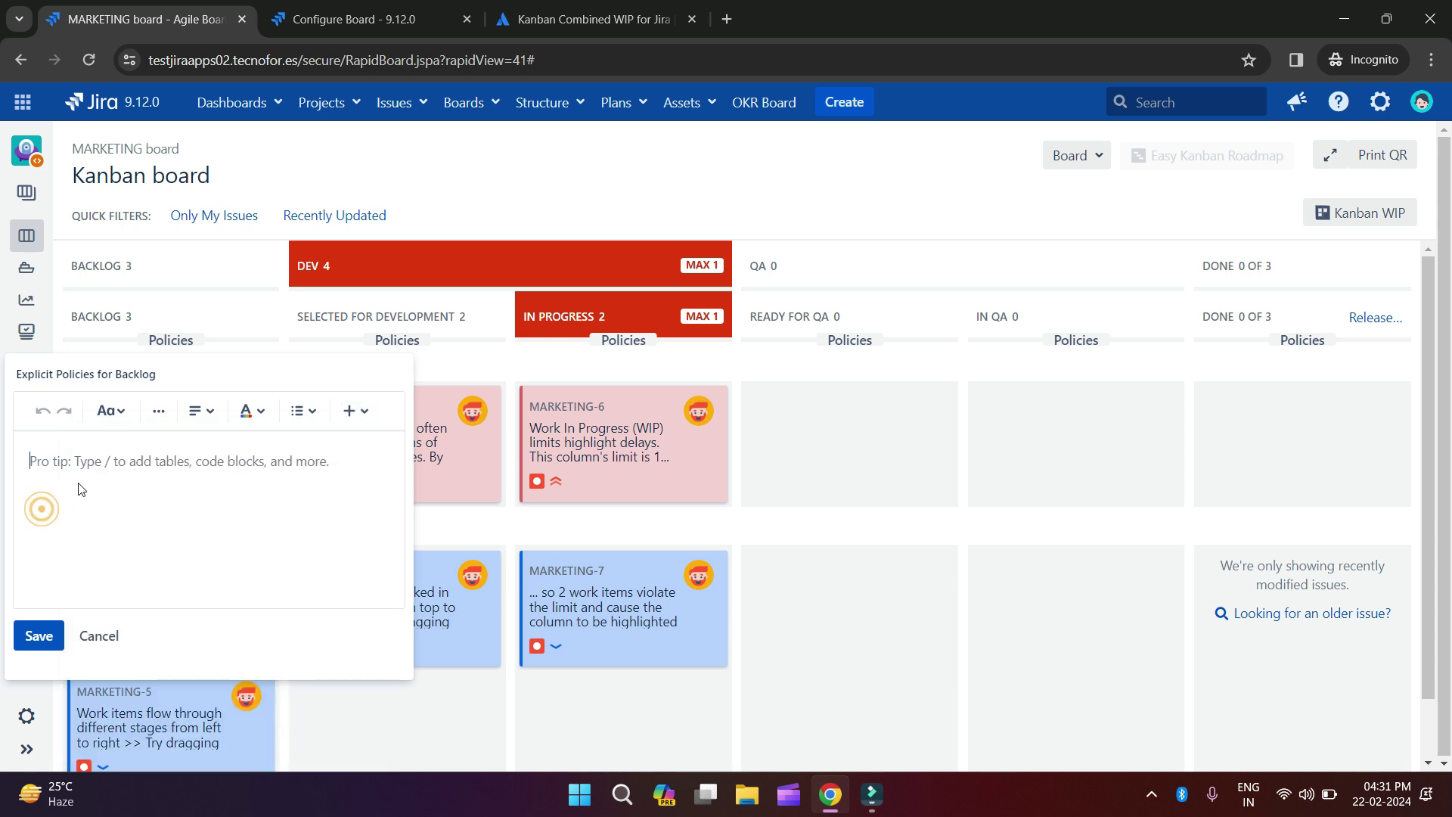
click(157, 413)
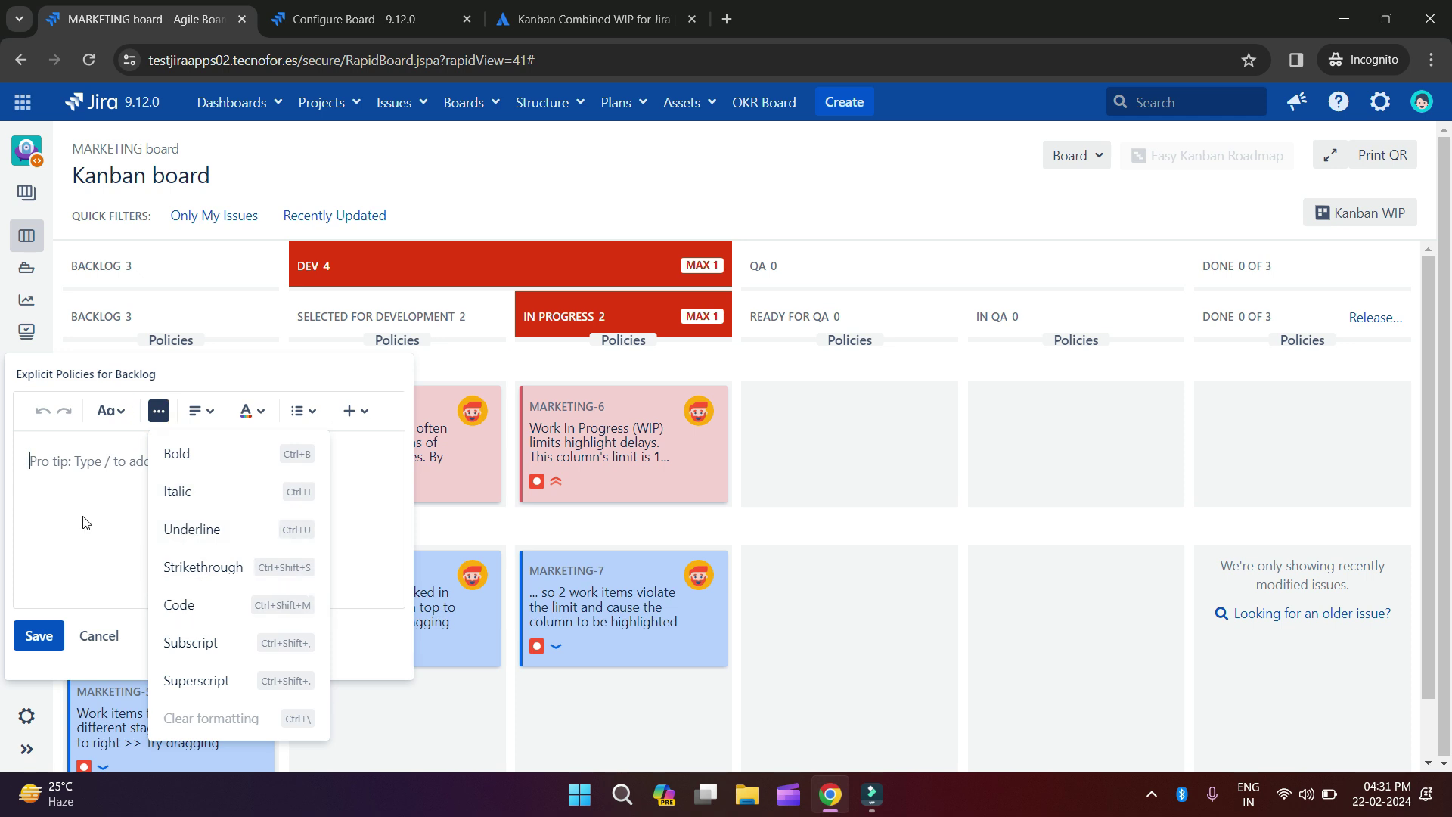
click(85, 474)
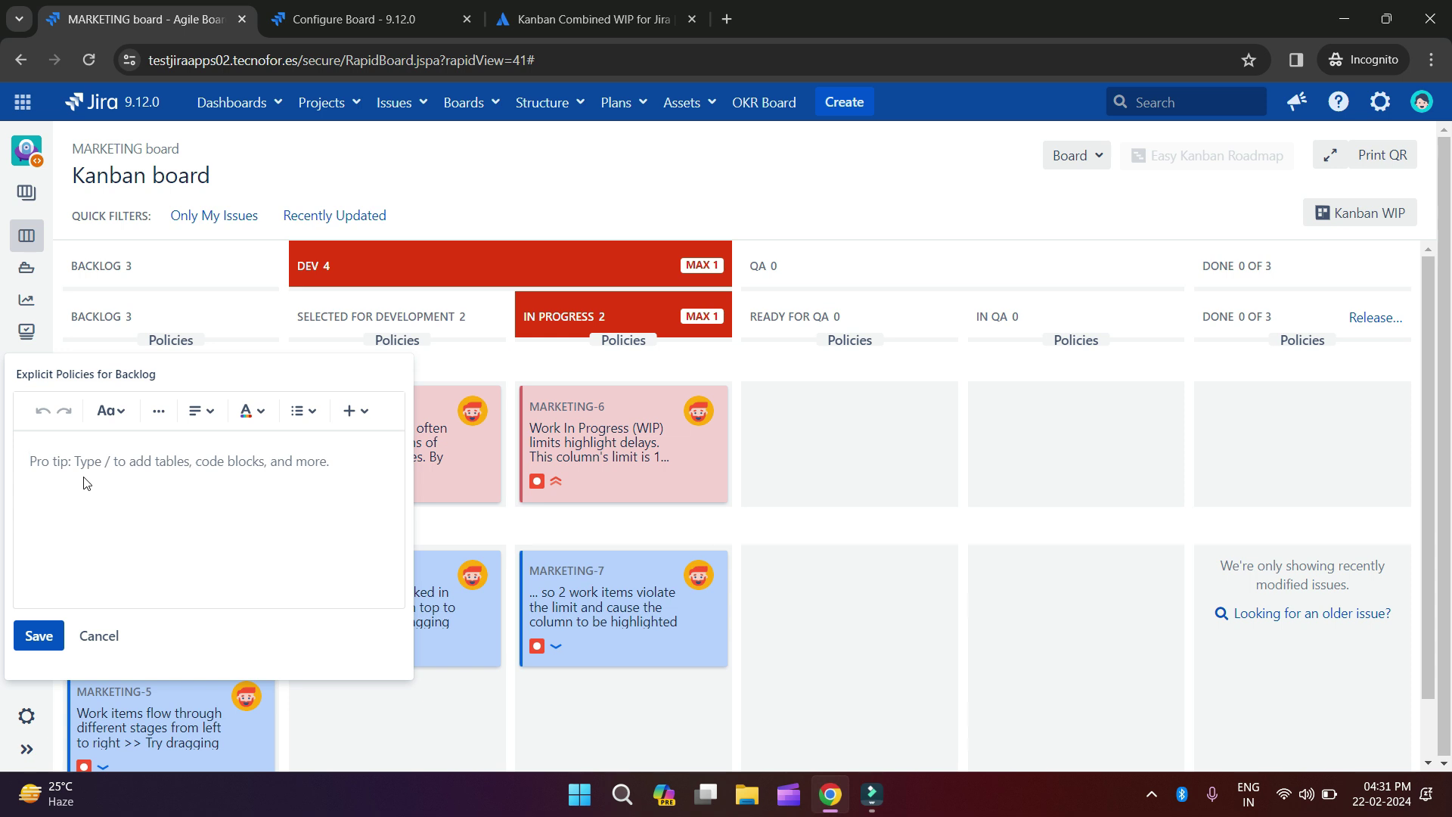
text(Te)
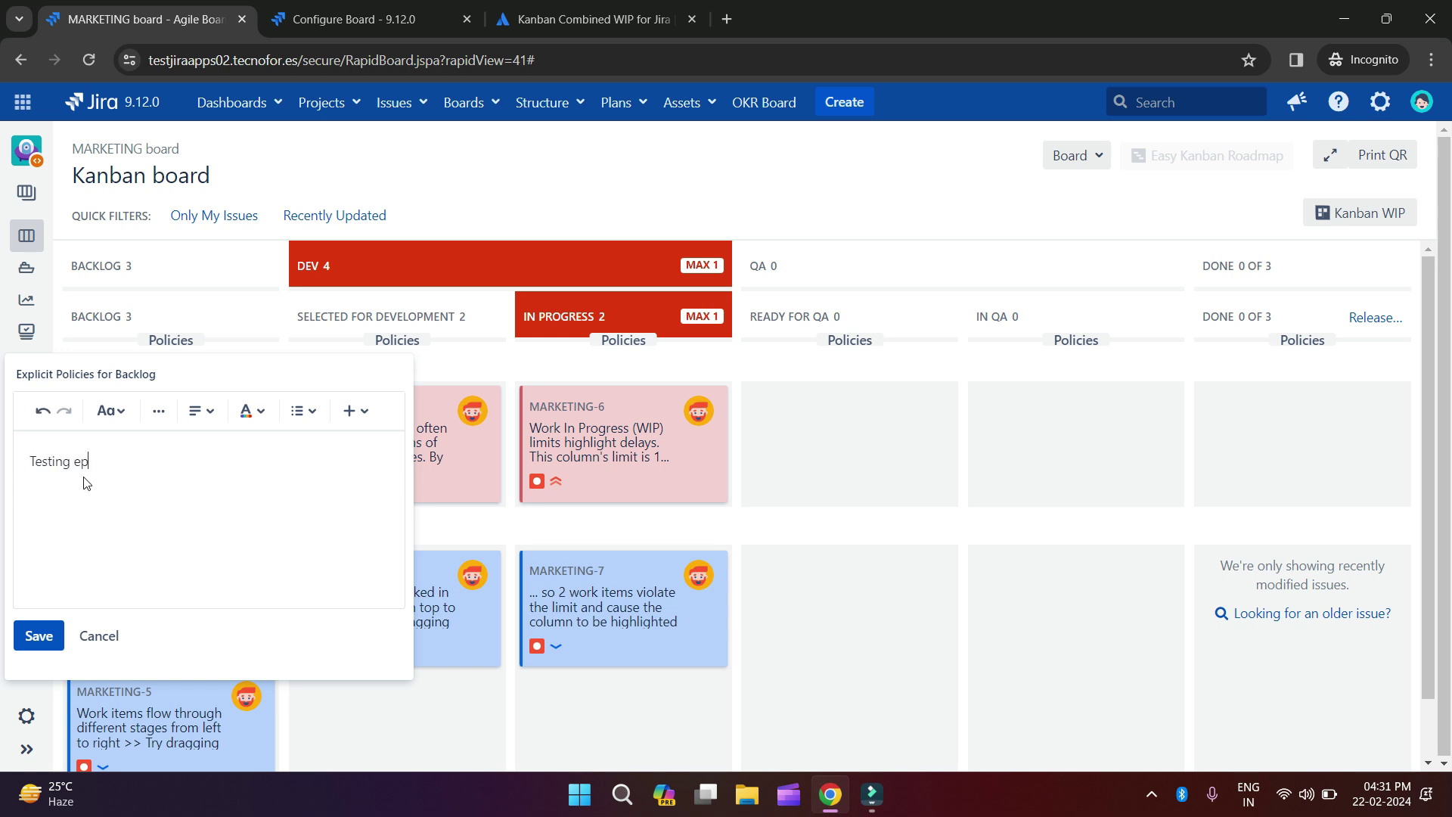
text(sting explict policies)
right_click(101, 460)
click(147, 134)
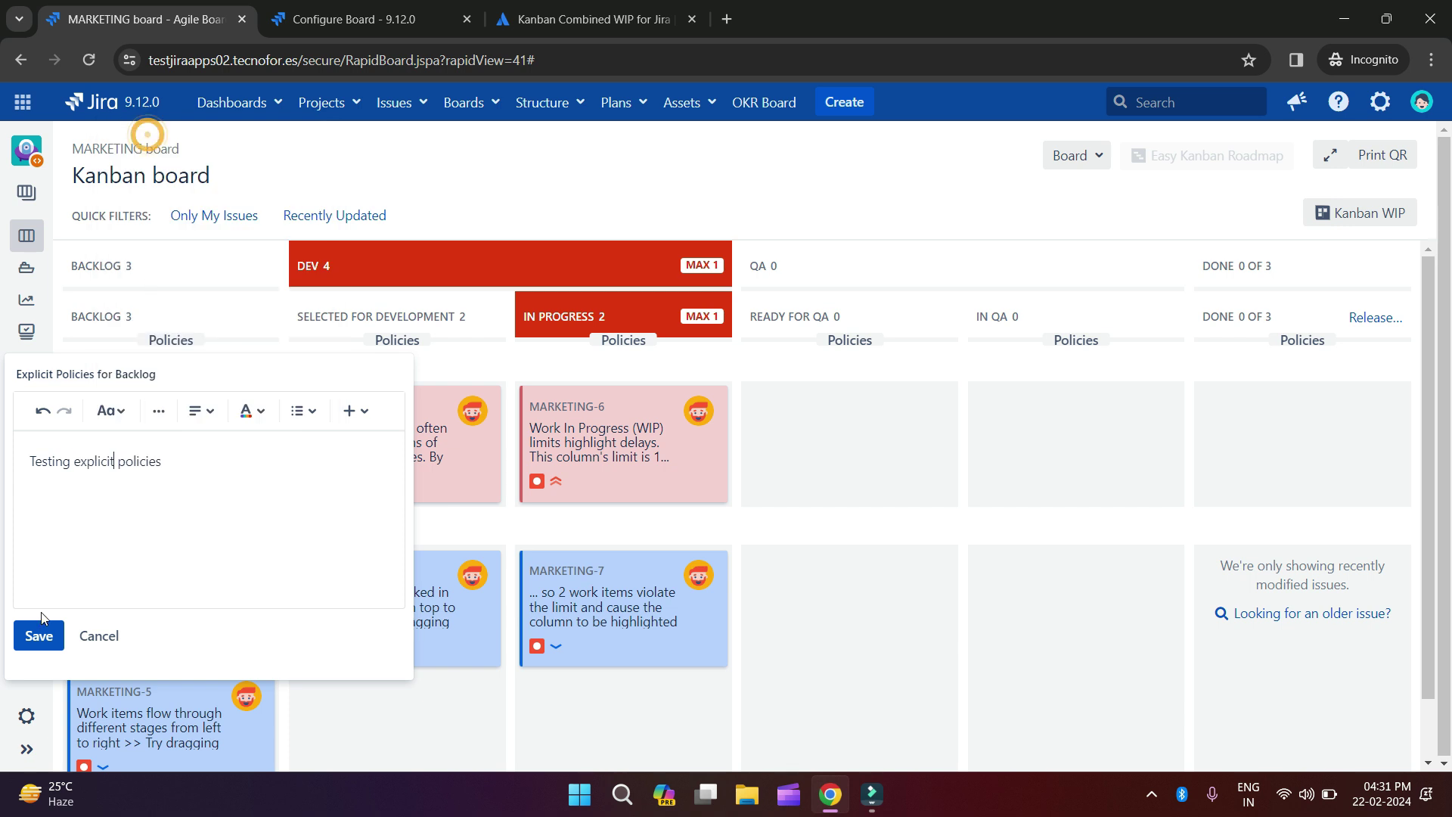
click(39, 634)
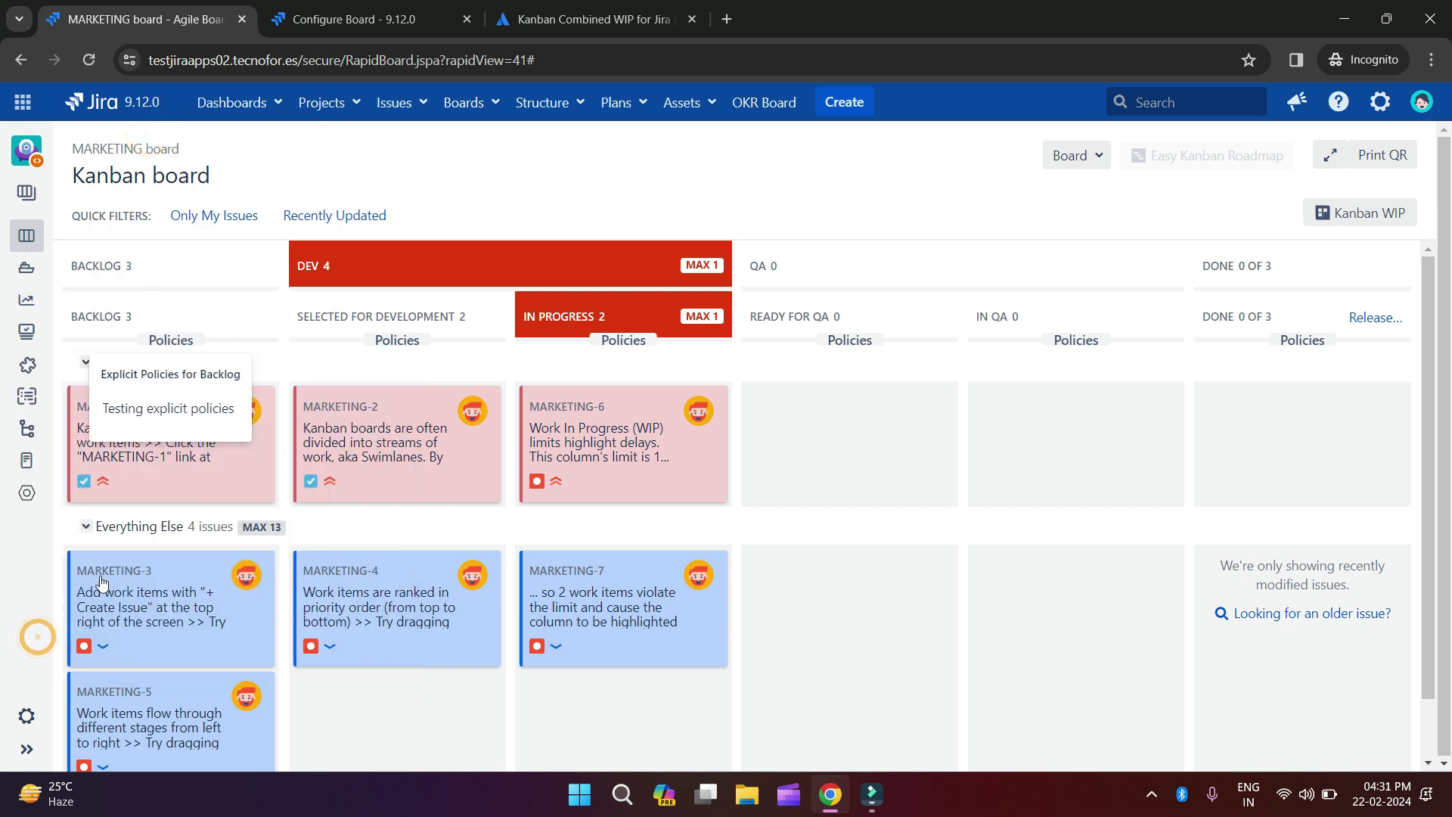
click(792, 204)
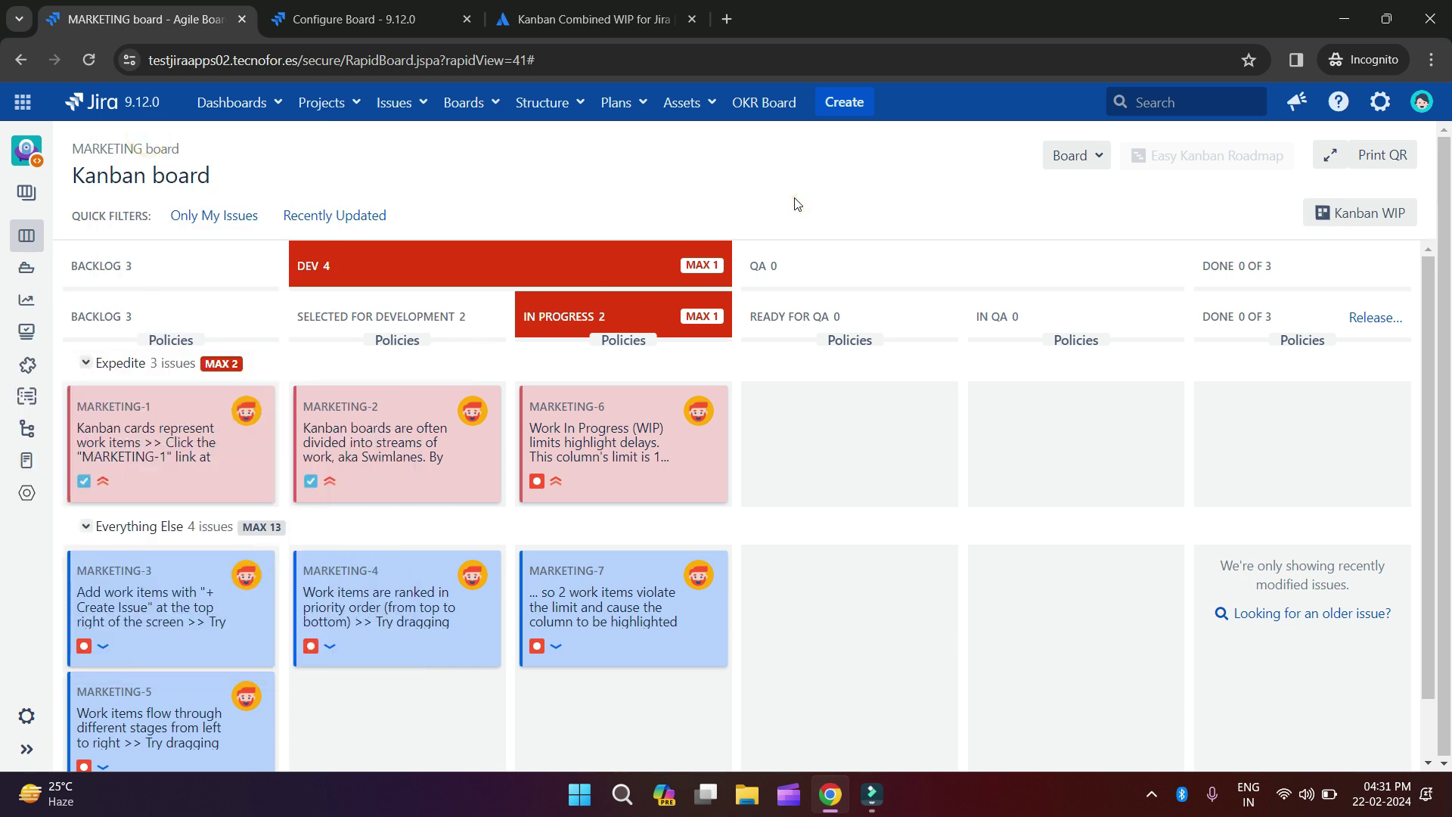
Turn on Wider columns, scroll across the board, then turn Wider off again.
click(1373, 210)
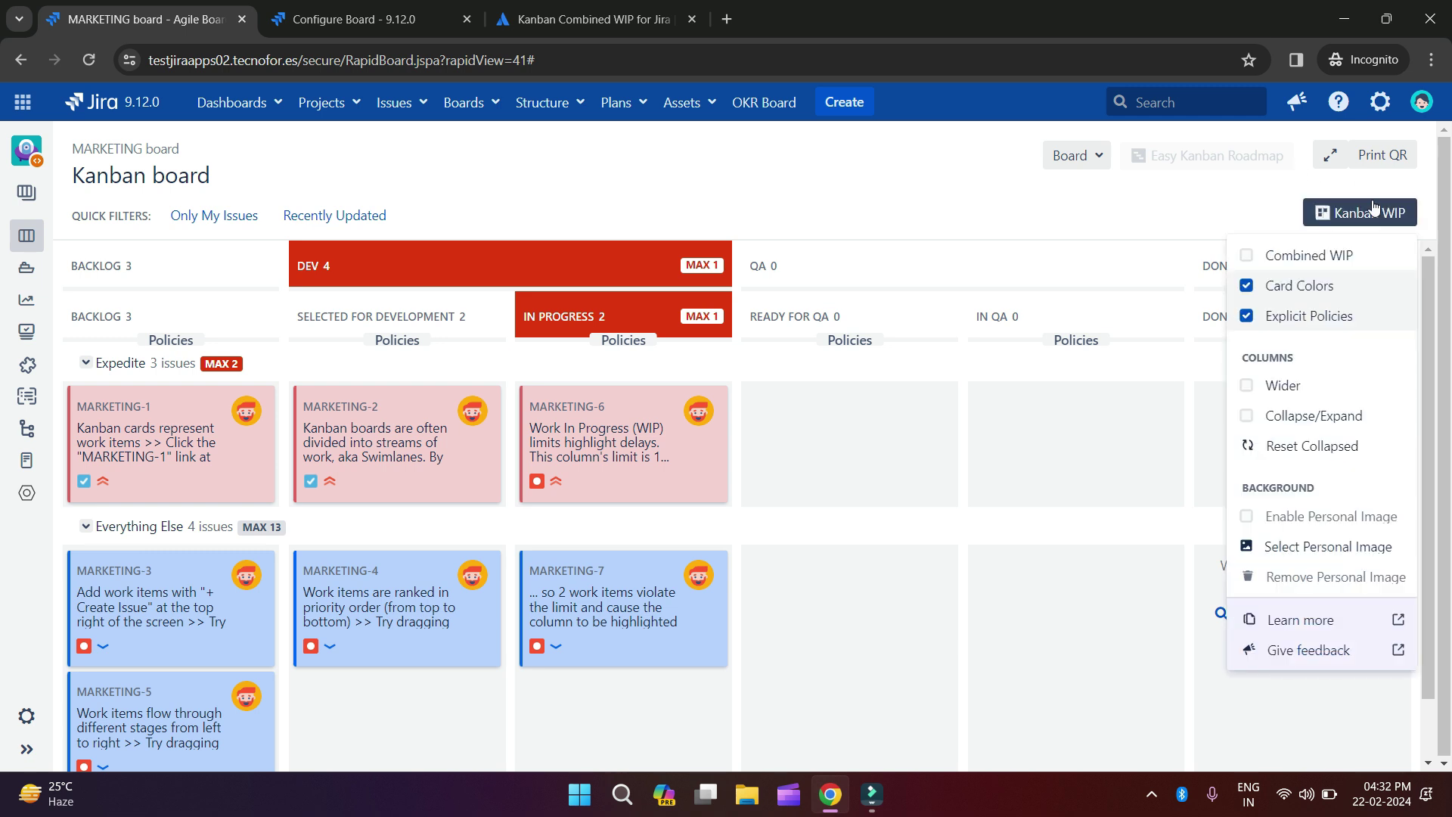
click(1298, 387)
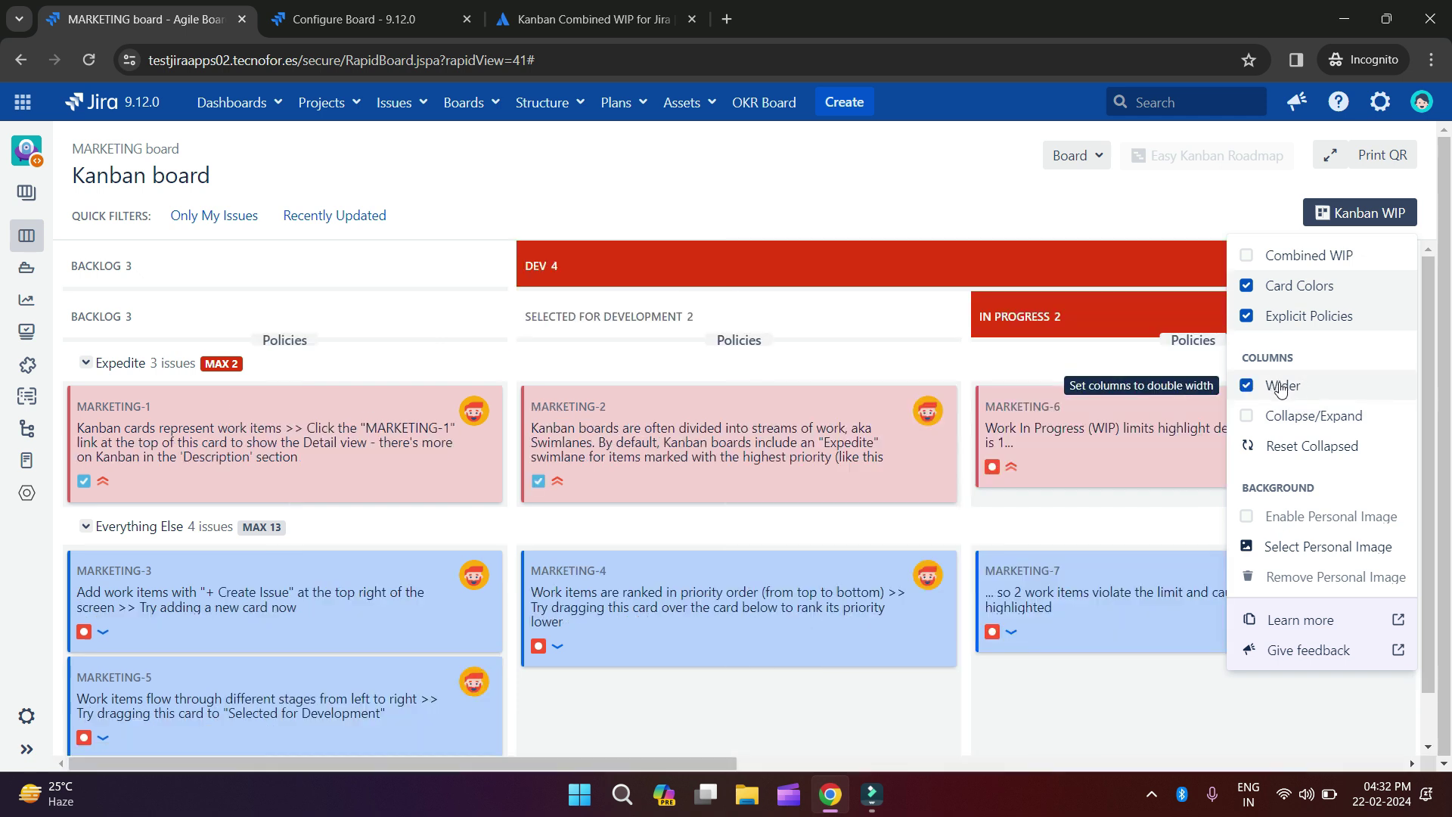
drag(710, 766, 604, 728)
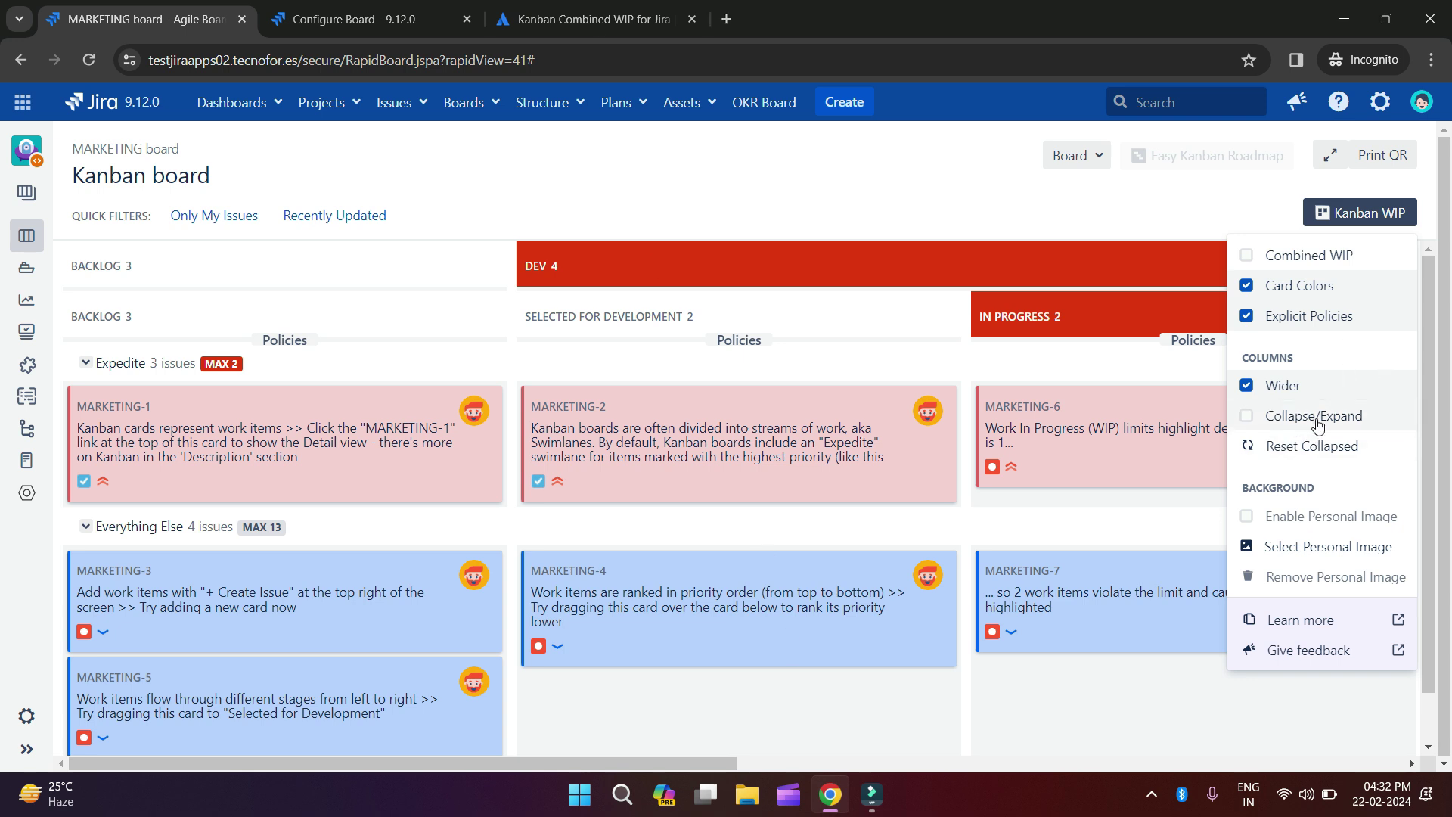
click(1247, 387)
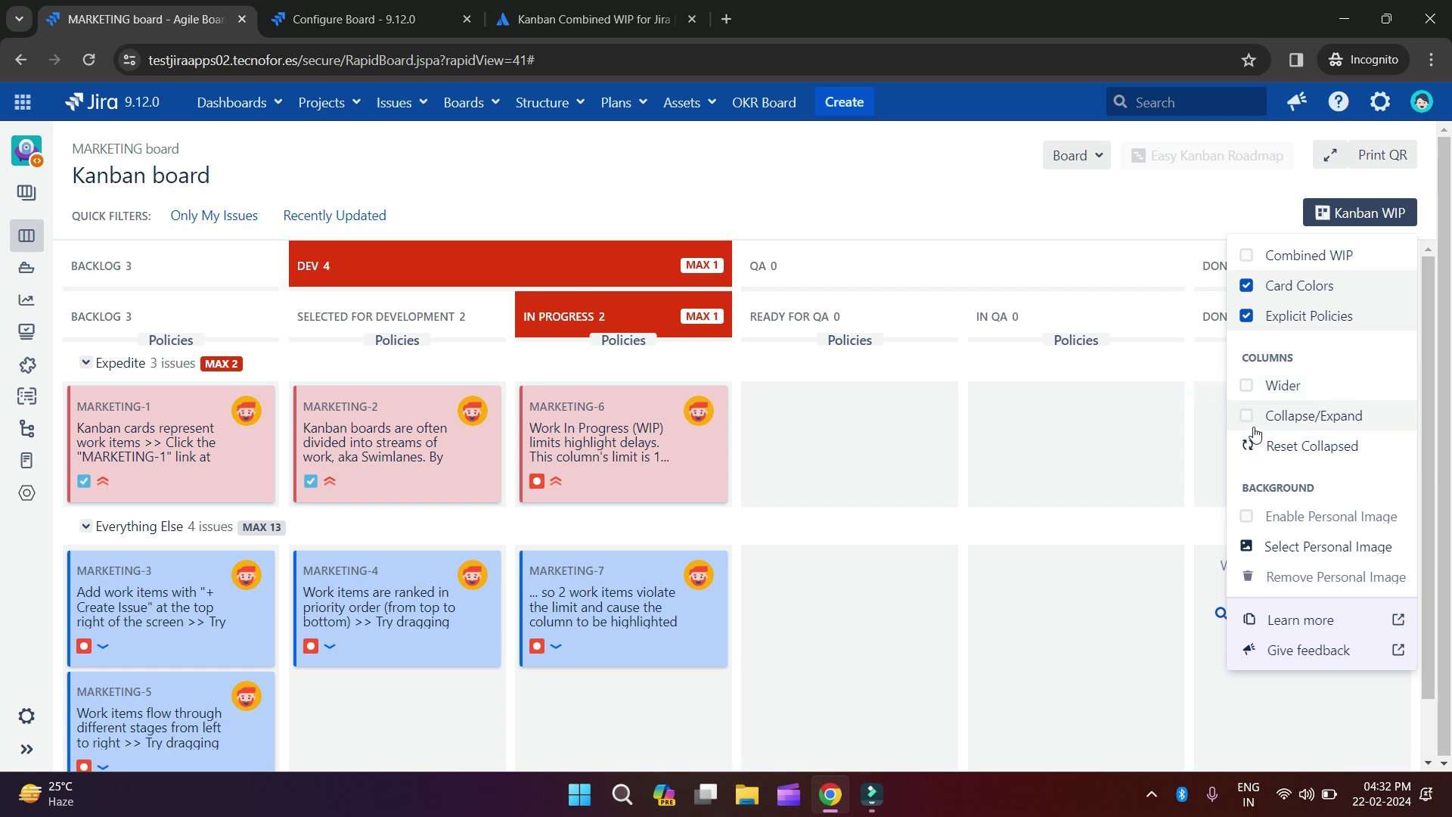
Enable Collapse/Expand and collapse the READY FOR QA, DONE and IN PROGRESS columns.
click(1246, 417)
click(952, 294)
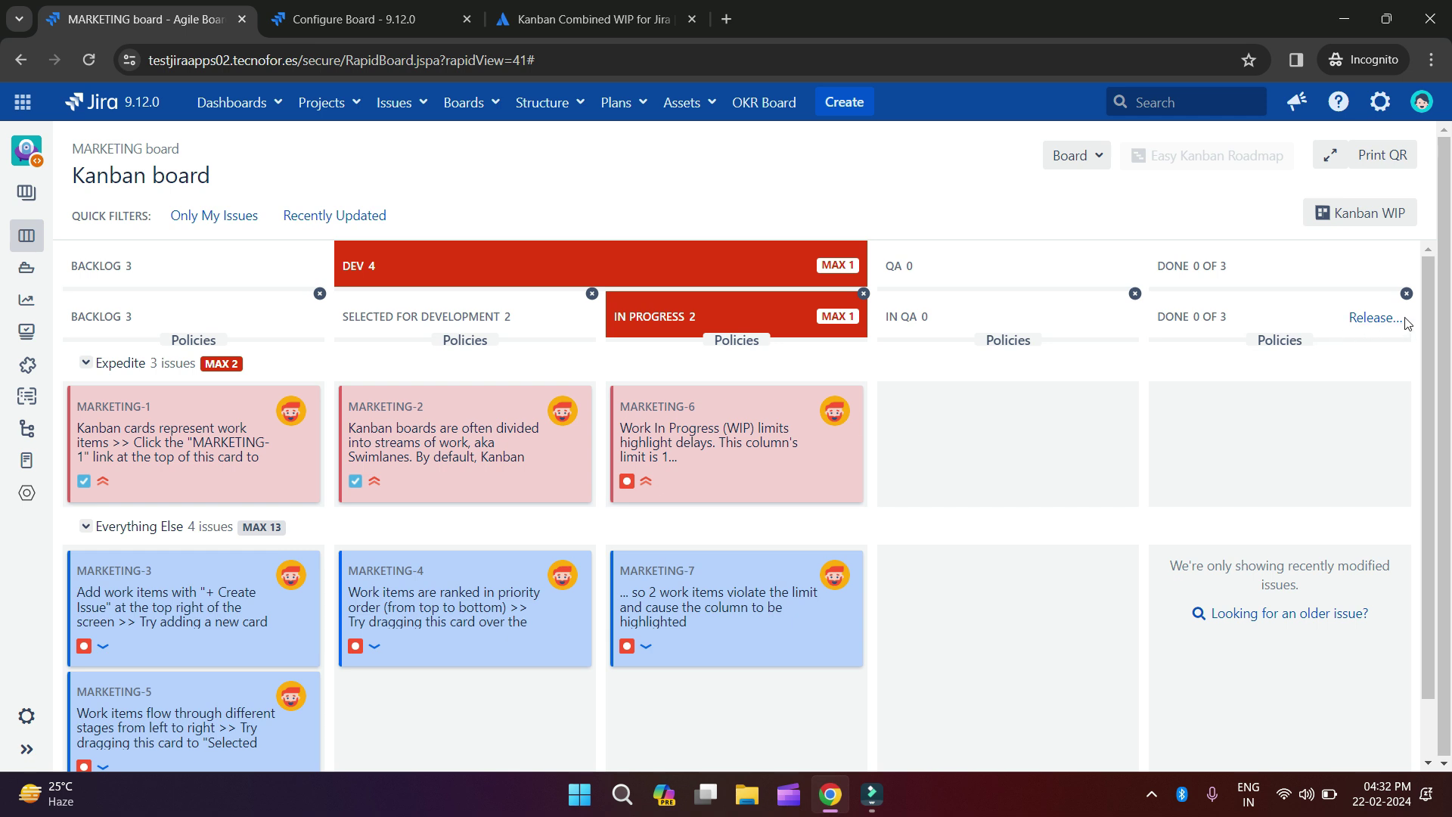
click(1406, 293)
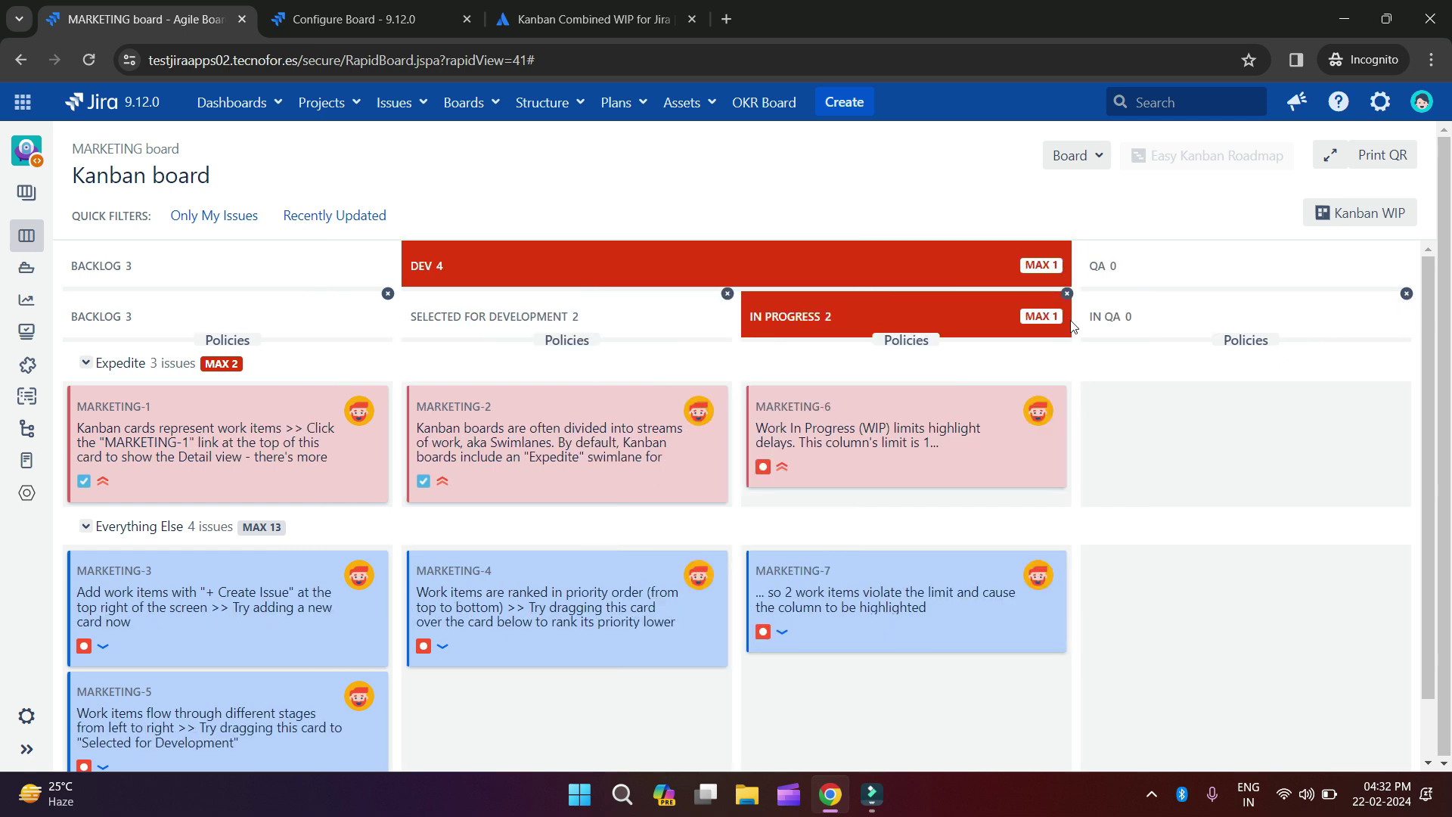
click(1067, 295)
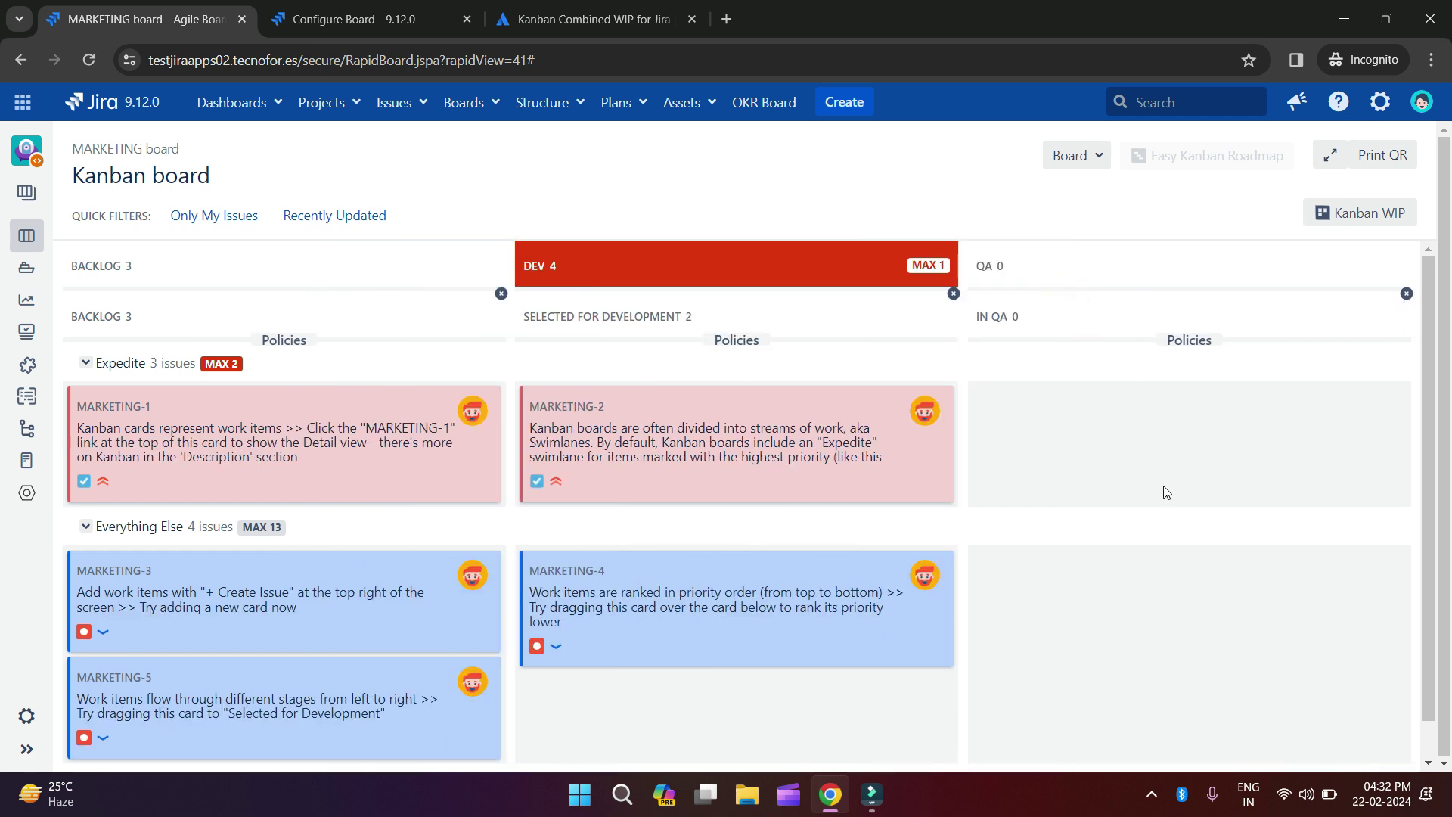
Turn off Explicit Policies in the Kanban WIP settings.
click(1346, 215)
click(1306, 318)
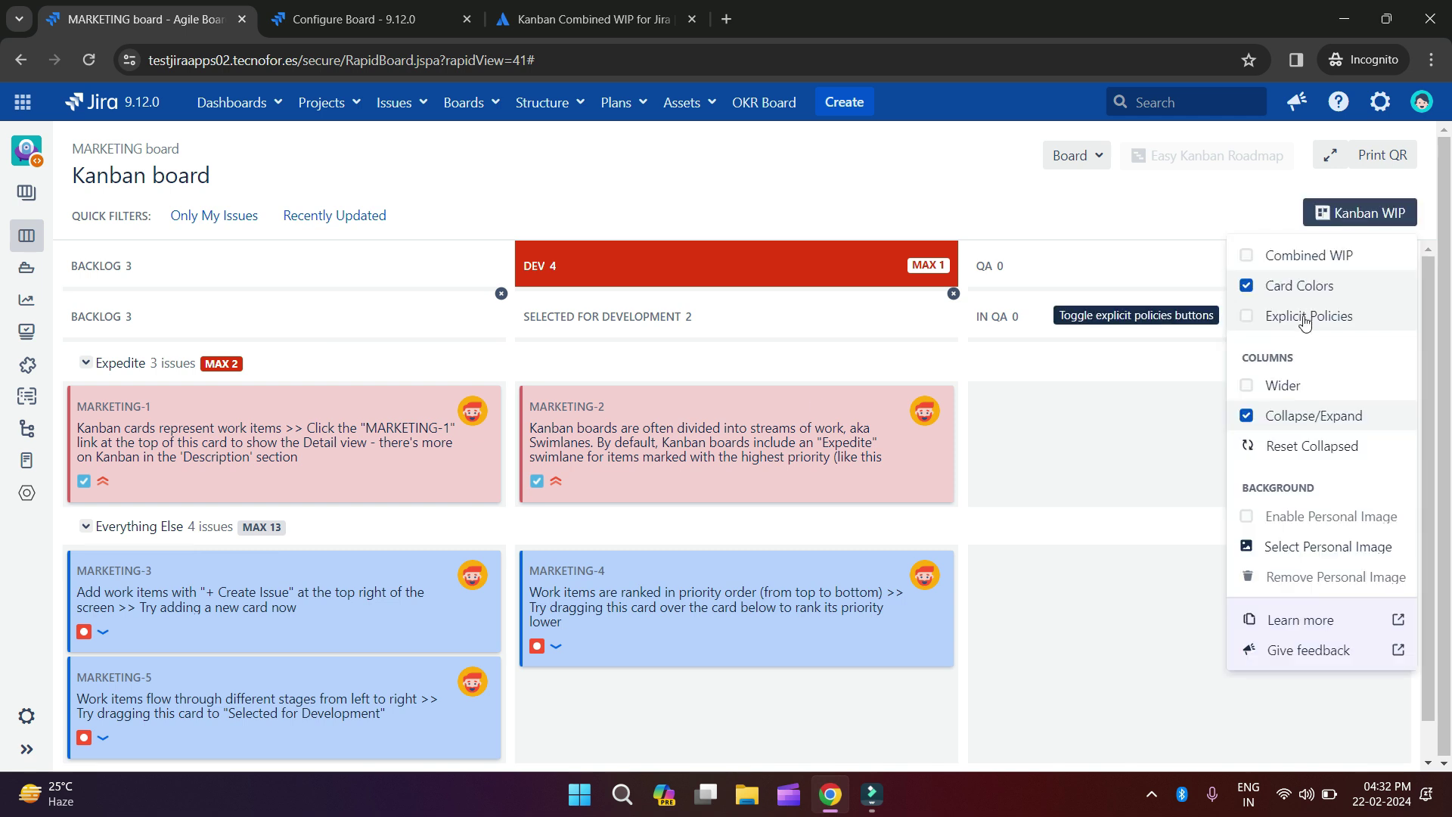
click(1210, 217)
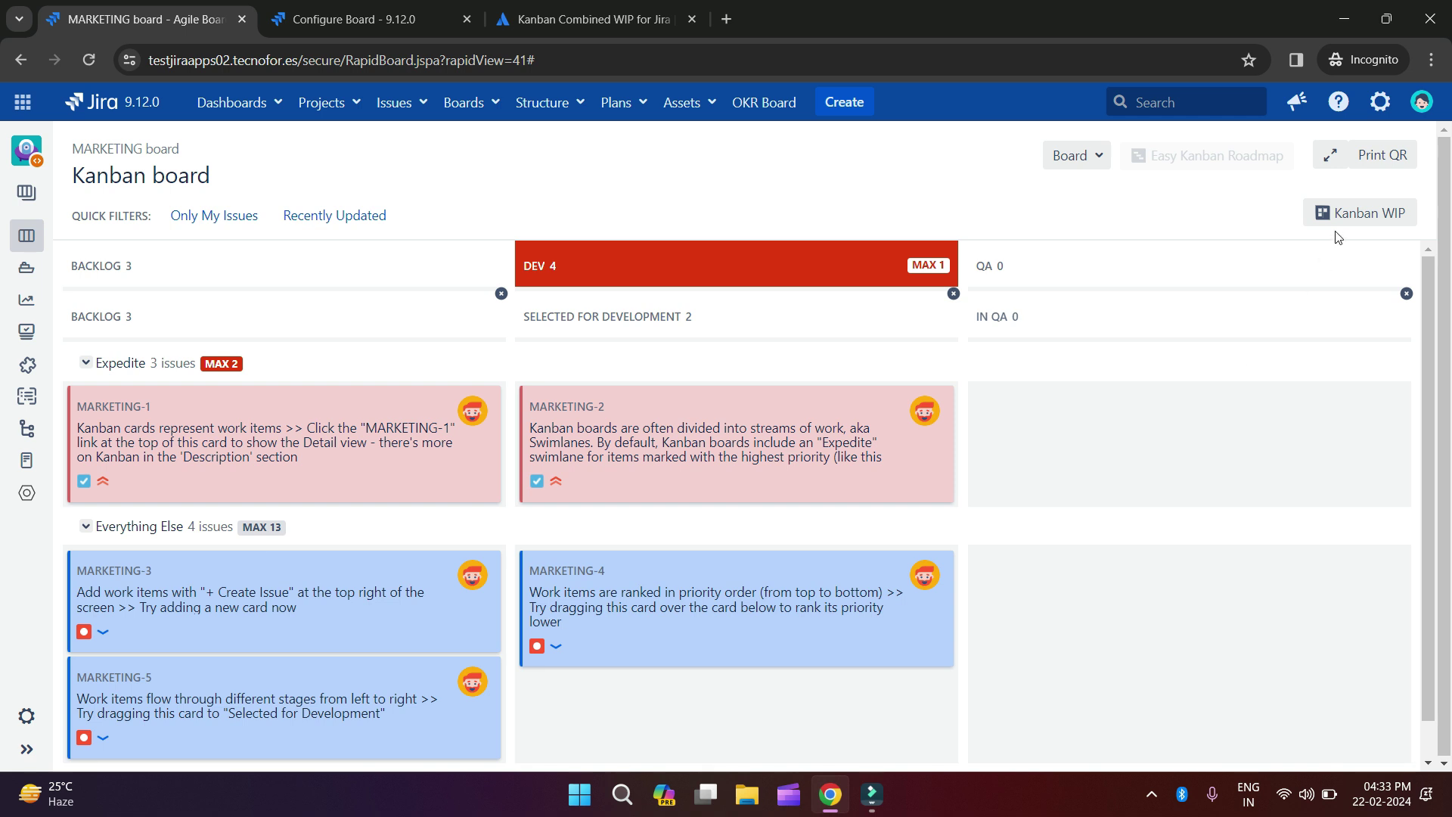
Use Reset Collapsed to expand all columns, then uncheck Collapse/Expand.
click(1369, 221)
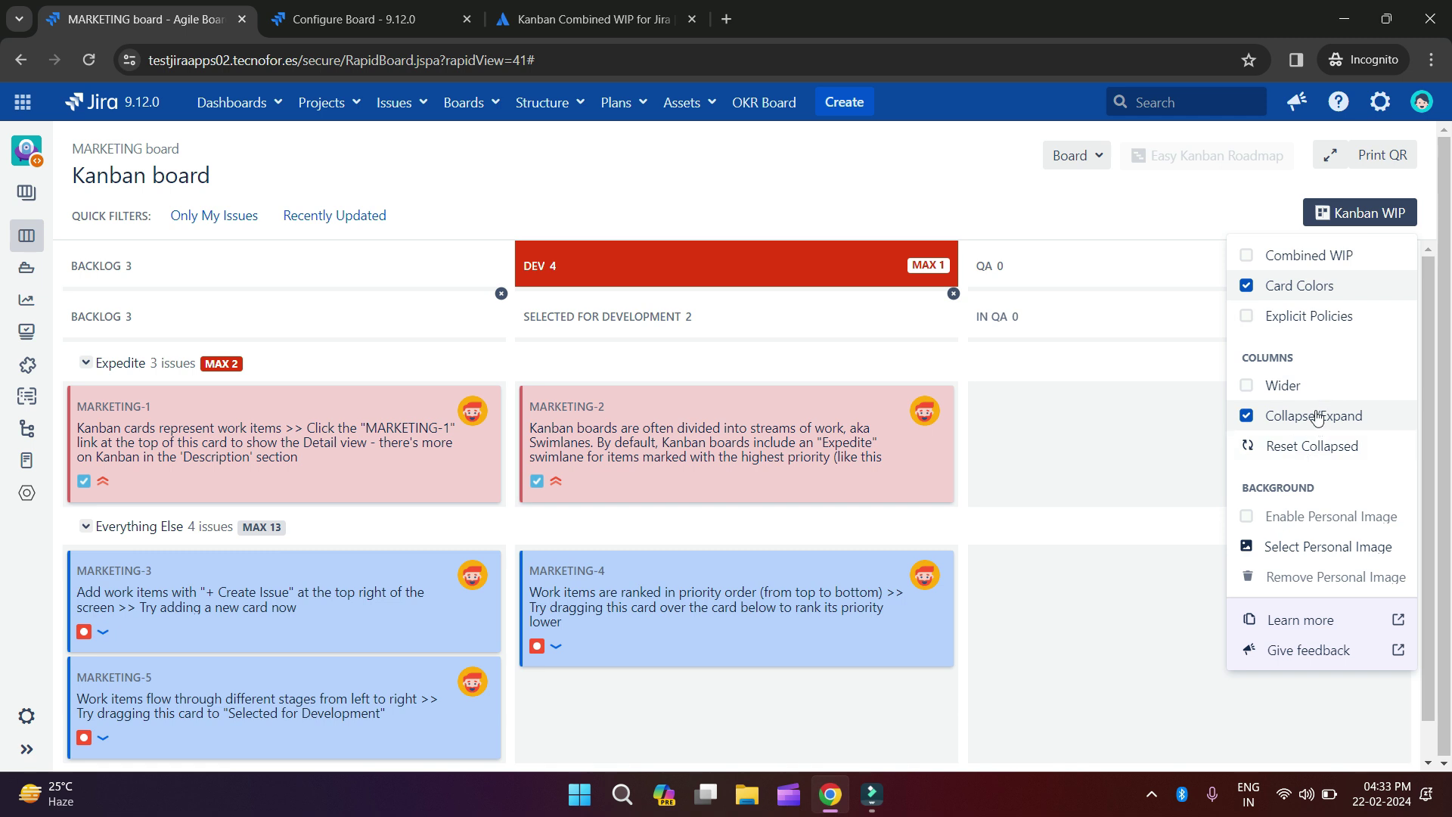
click(1296, 444)
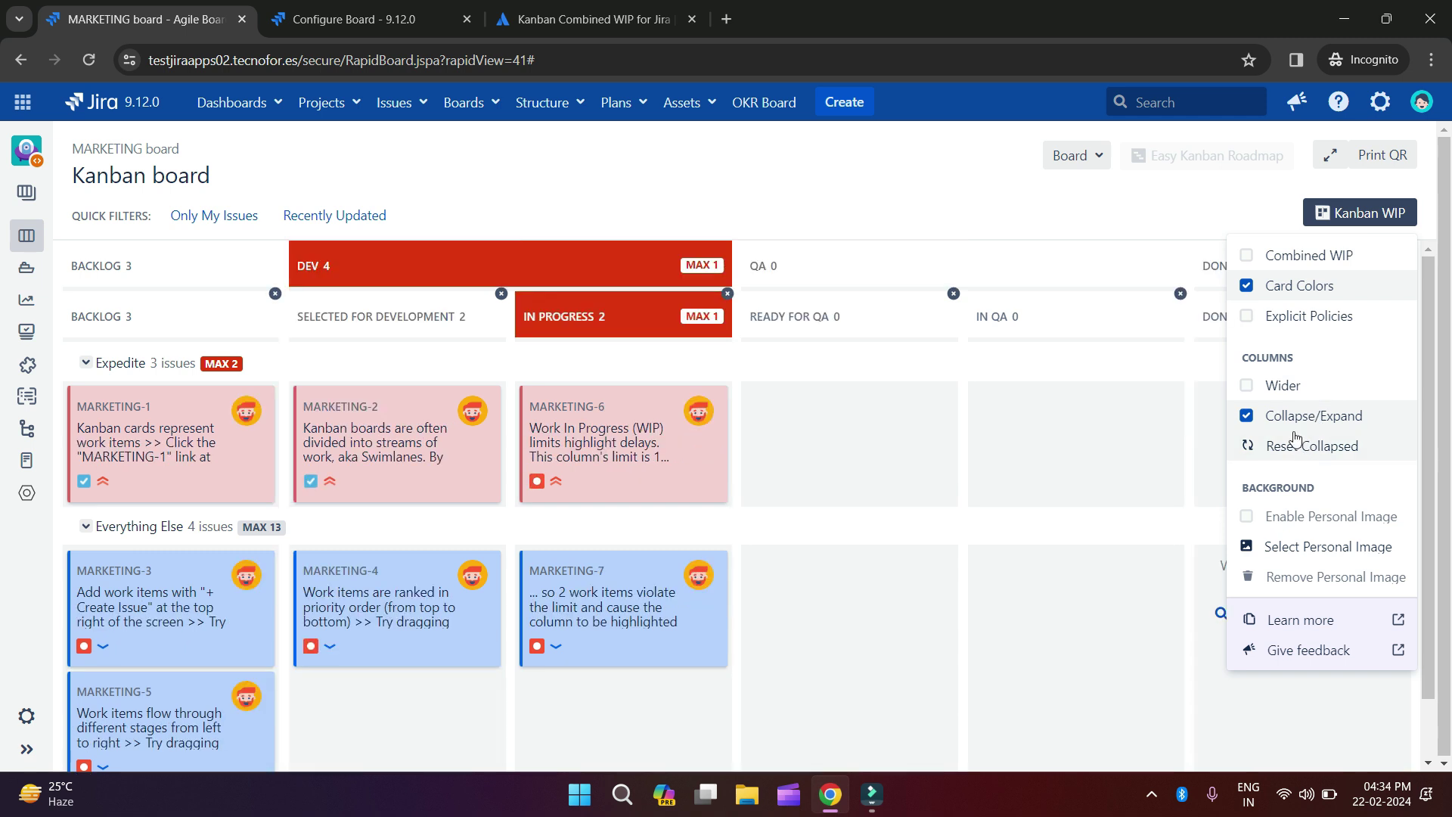
click(1051, 199)
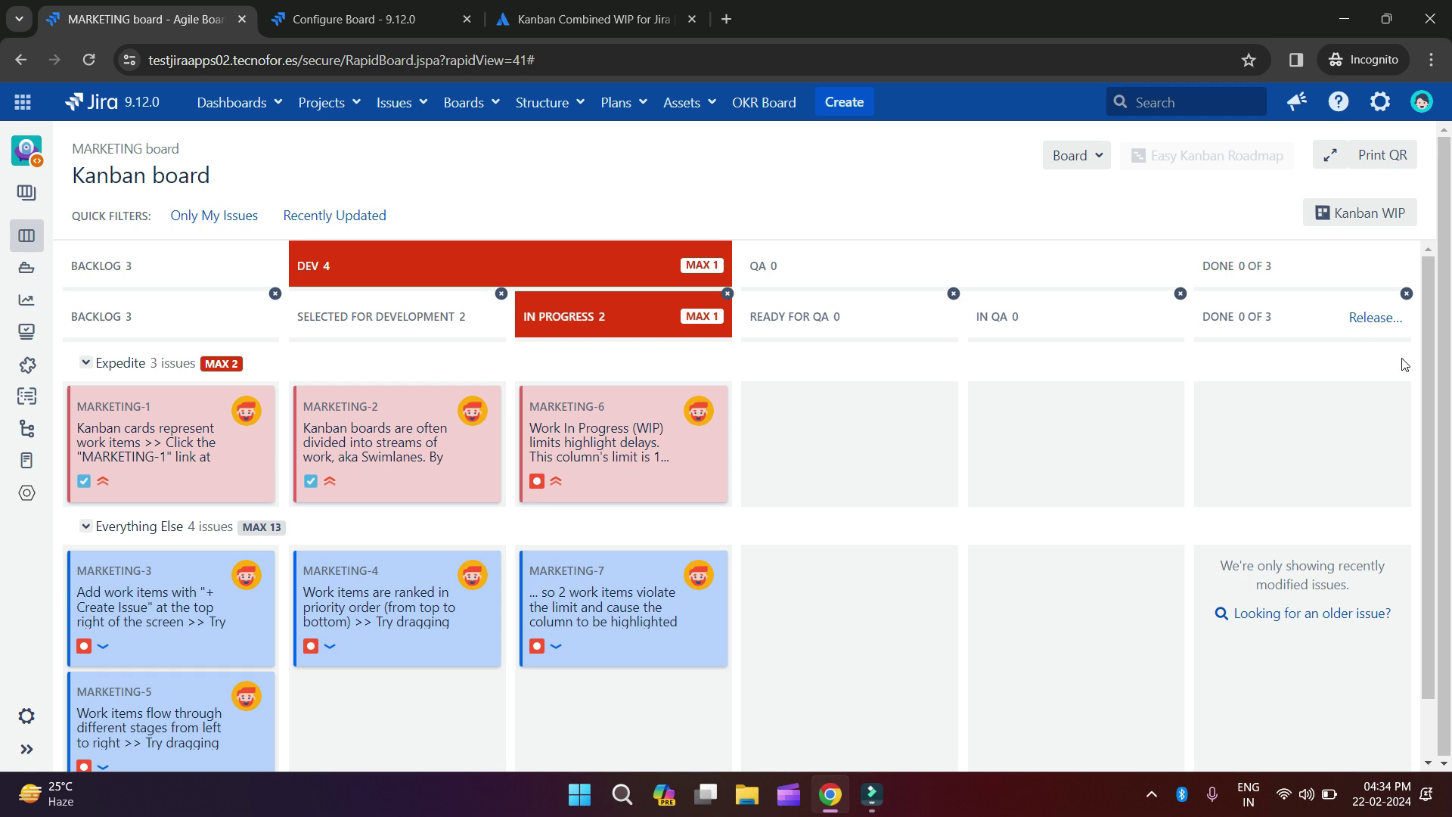
click(1370, 214)
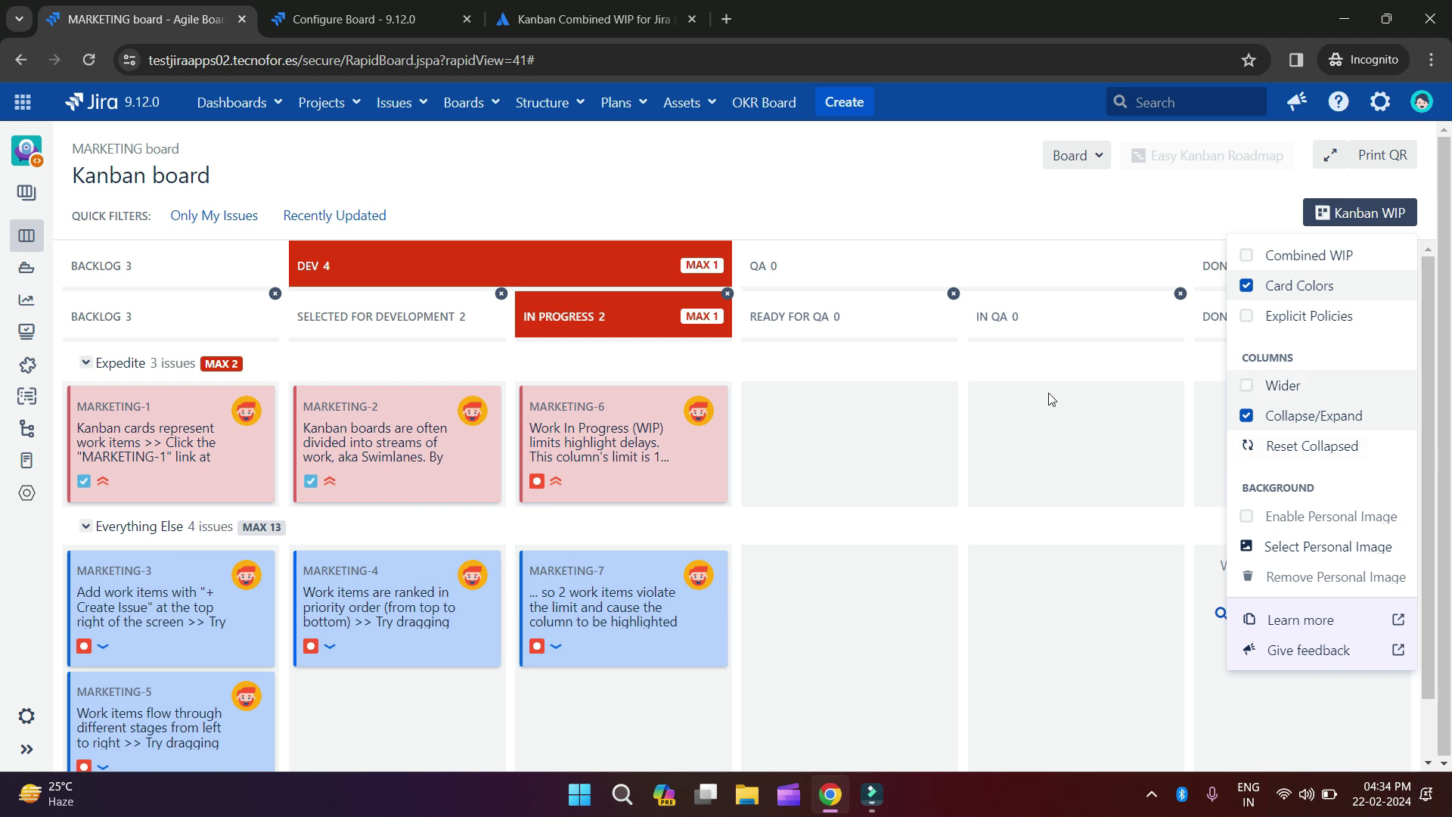
click(1246, 415)
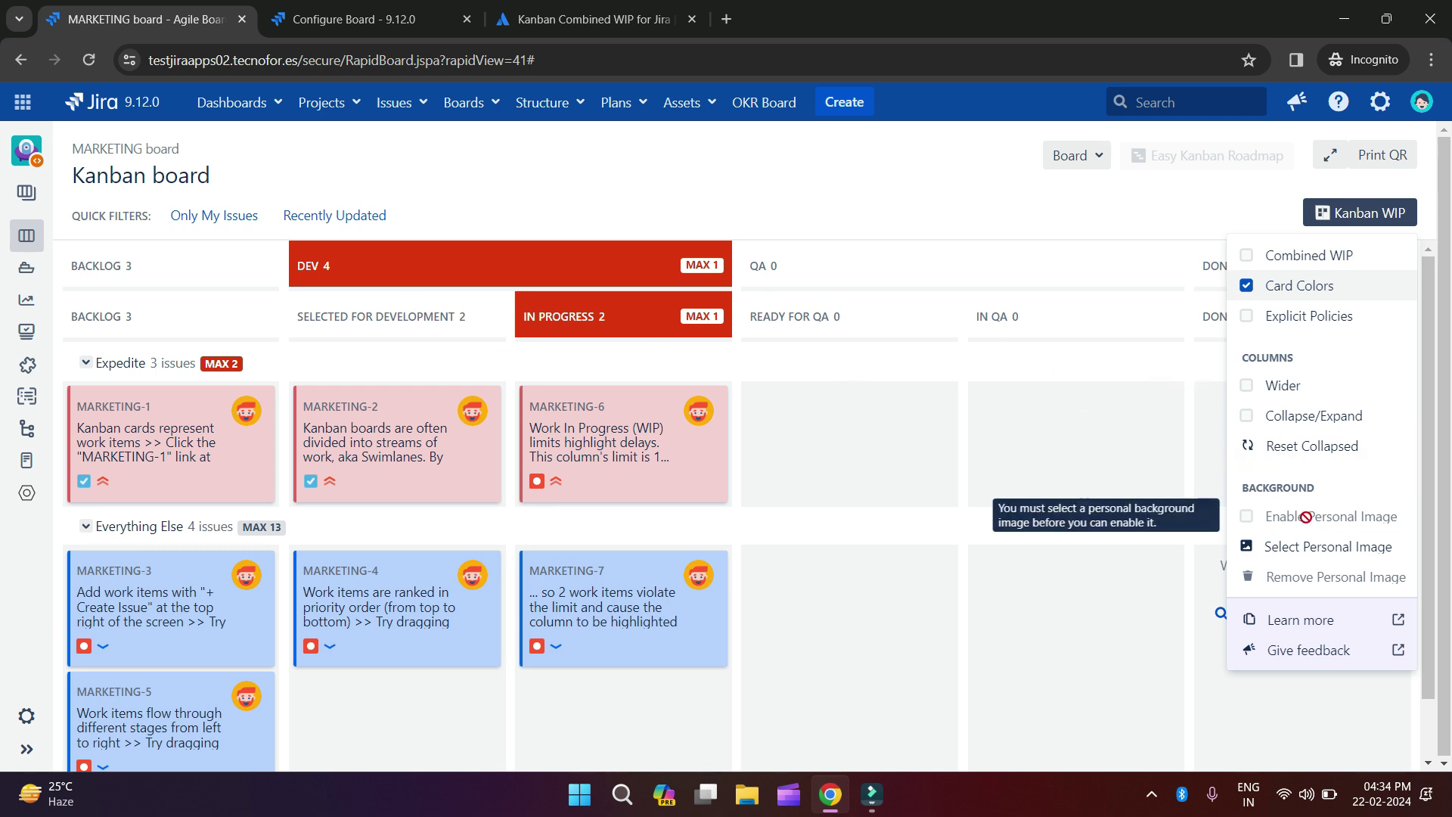
Choose the 'Arbolado en la zona de la Alberca' painting as the personal background and save.
click(1321, 558)
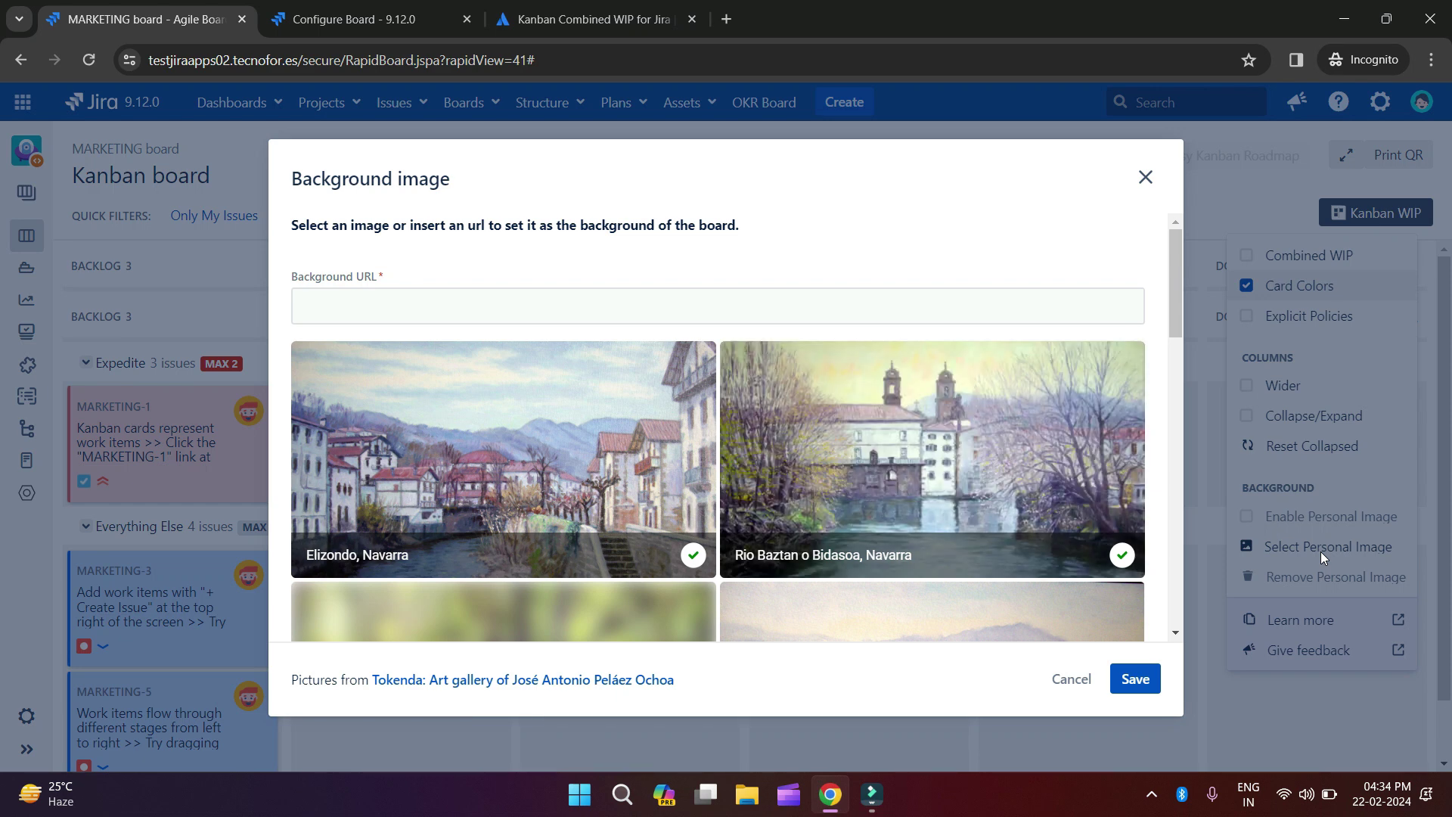
click(384, 298)
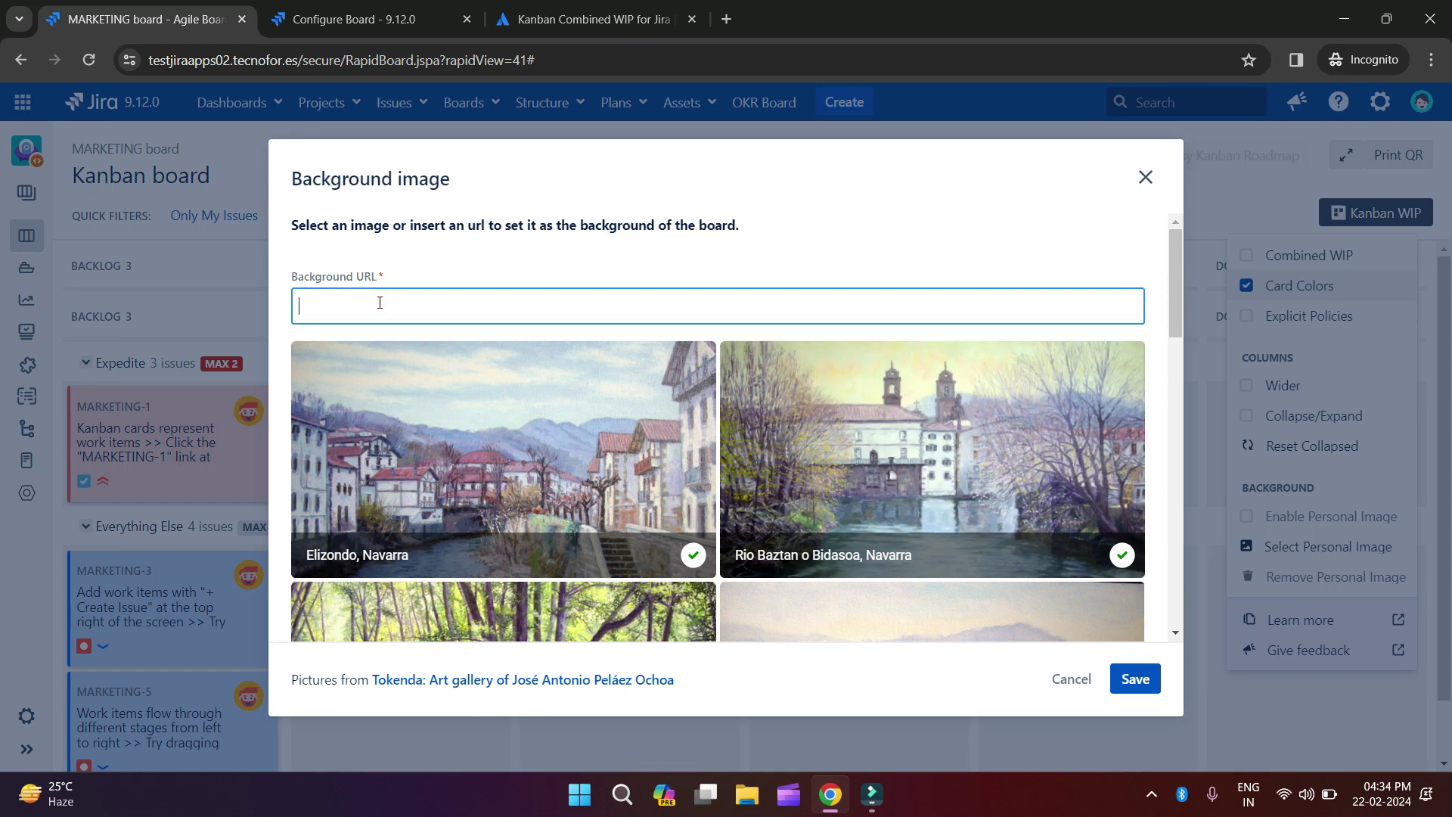
drag(1174, 314, 1181, 401)
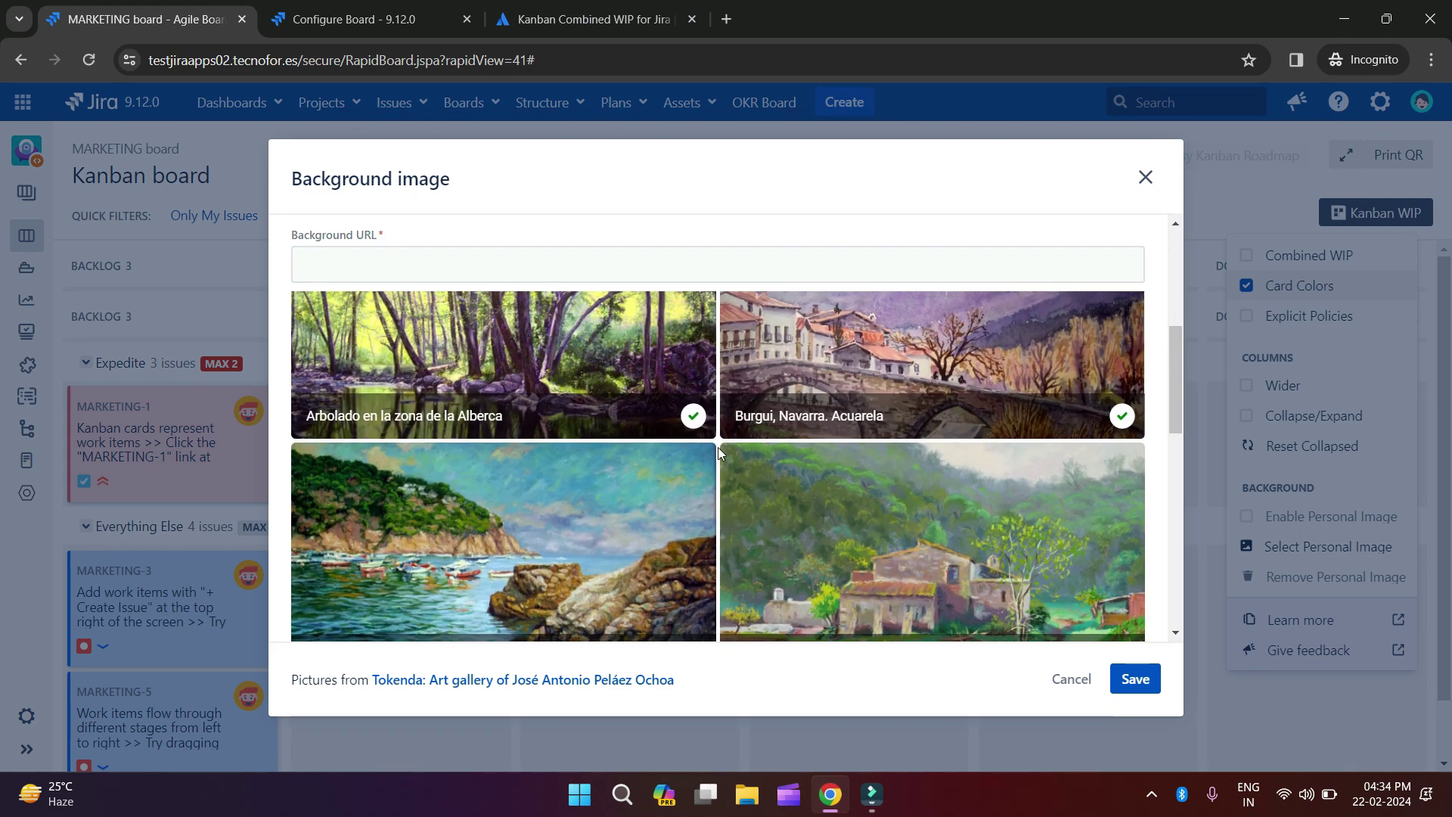
click(693, 417)
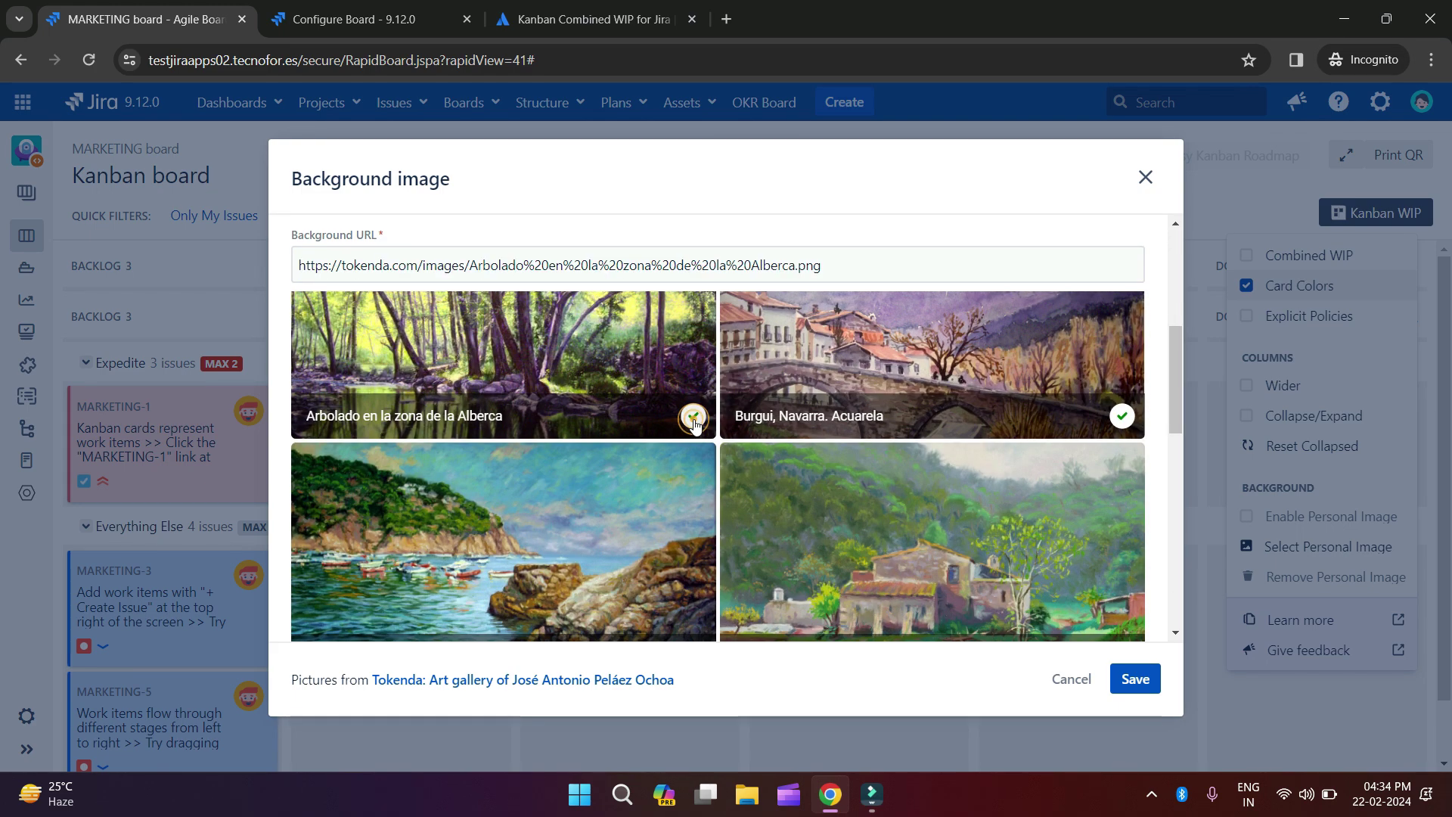
click(1136, 680)
scroll(983, 659, down, 1)
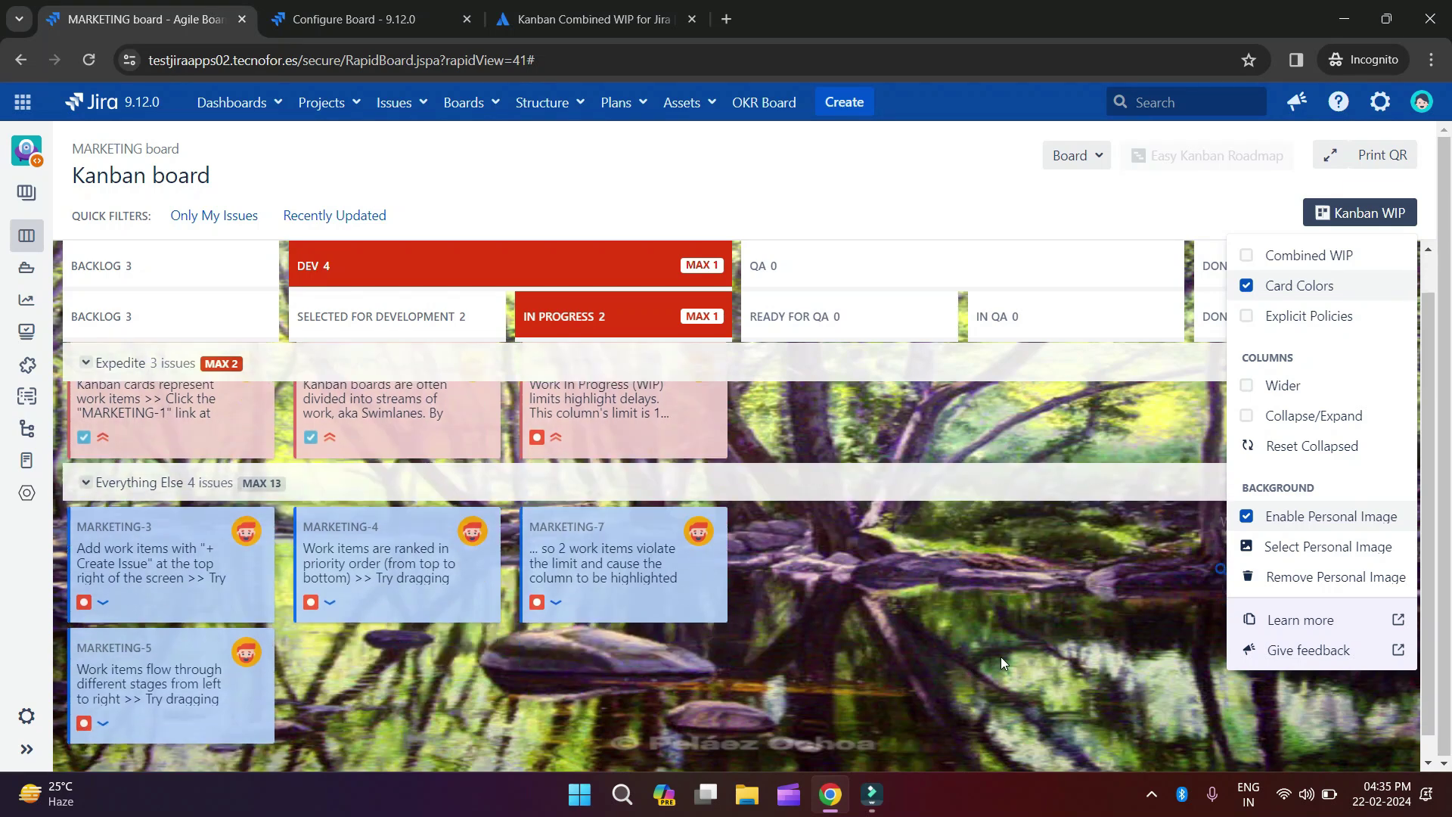
scroll(911, 656, up, 1)
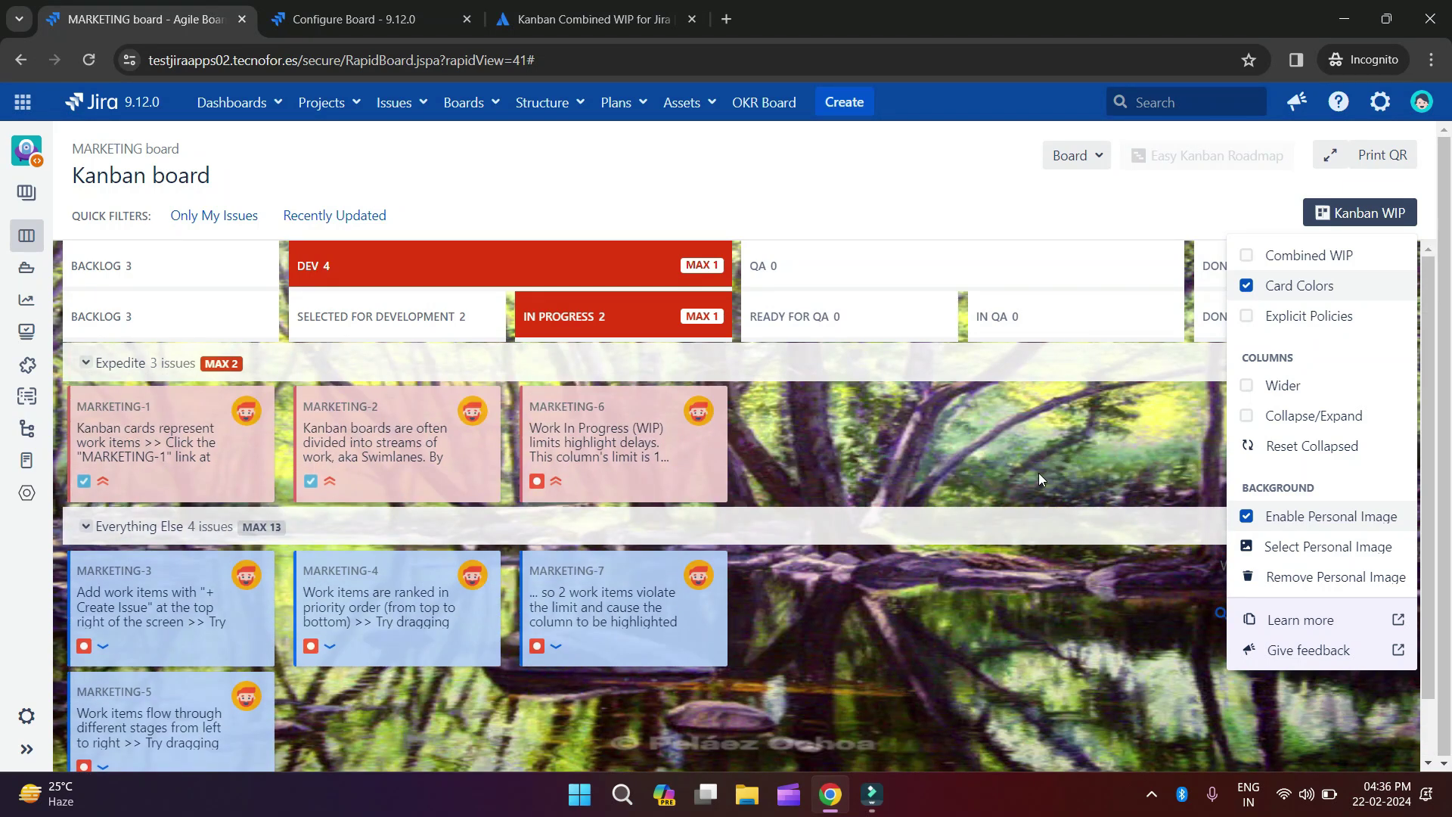
Remove the forest background and save the Rio Baztan o Bidasoa painting instead.
click(1334, 581)
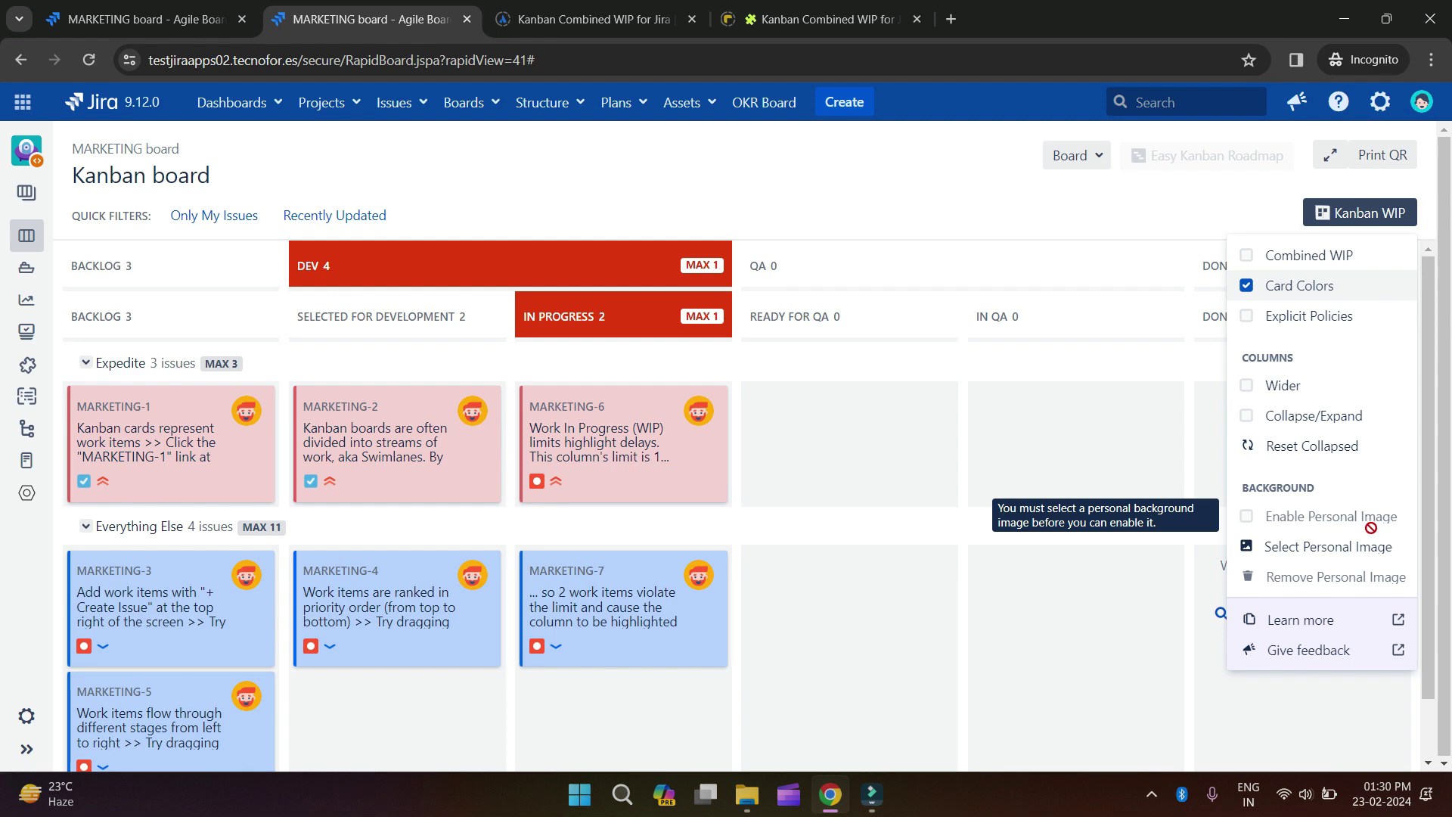
click(1300, 550)
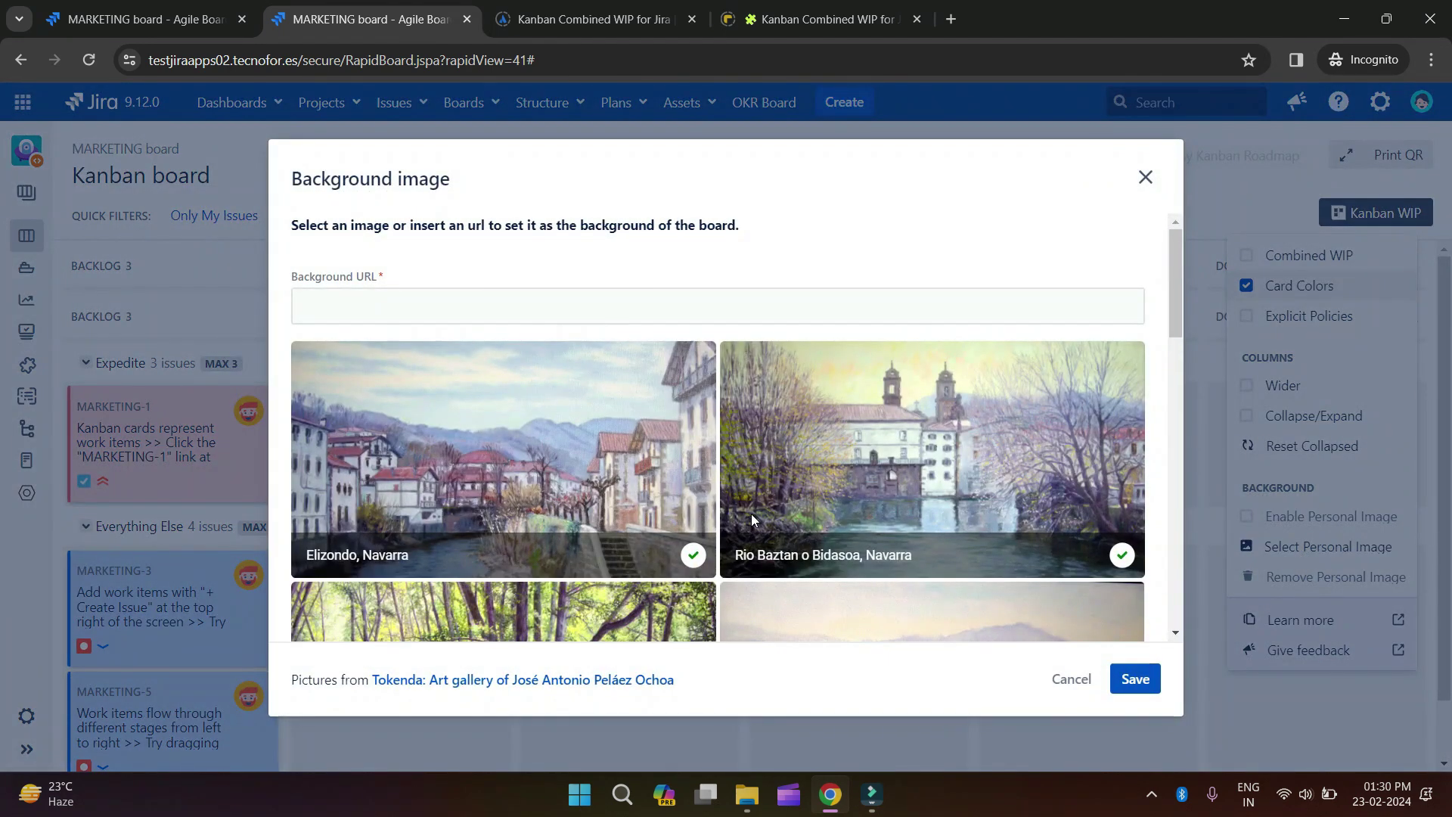
click(1122, 554)
click(1134, 677)
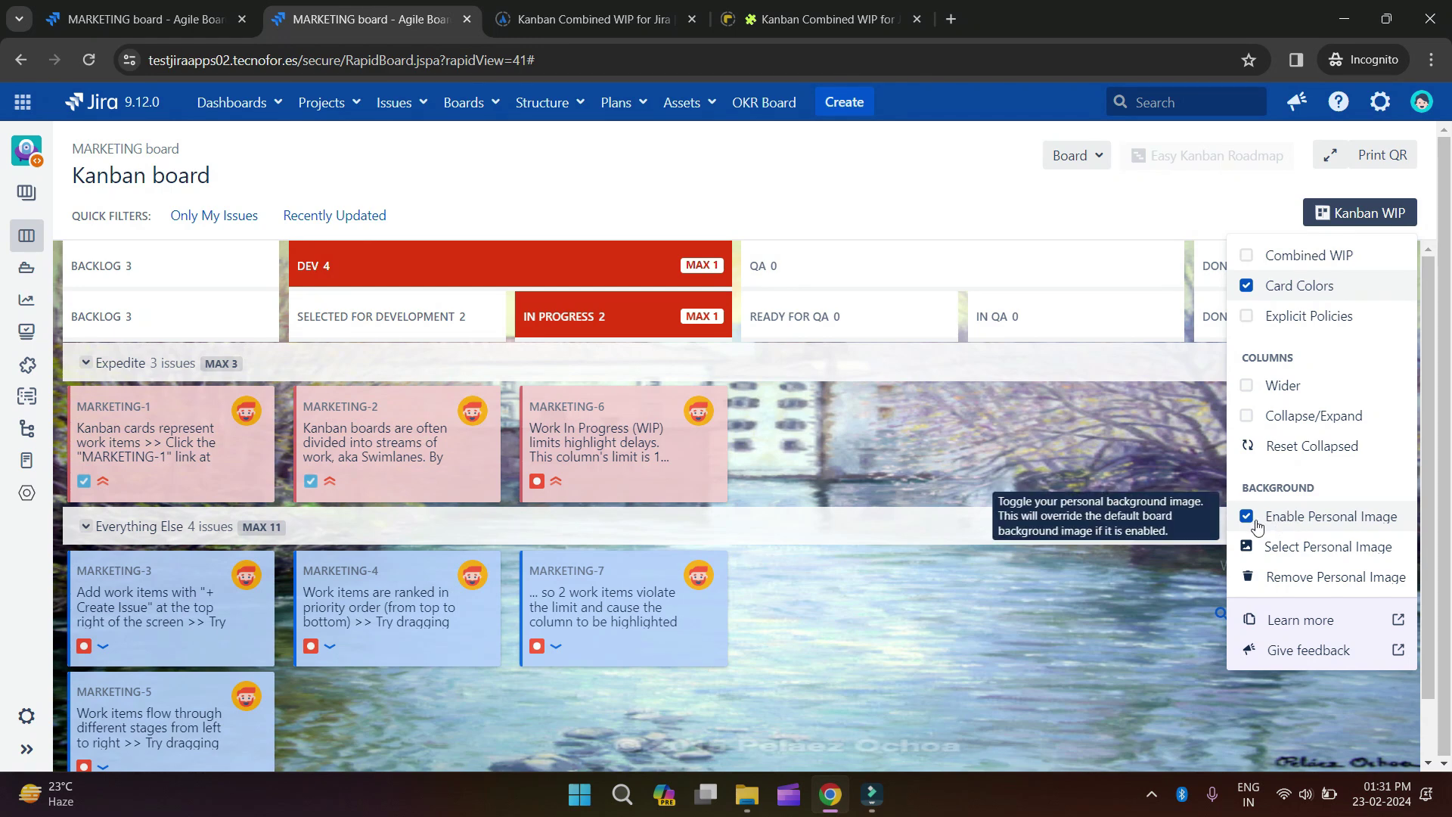
Toggle Enable Personal Image off, on and off again, leaving no background.
click(1249, 521)
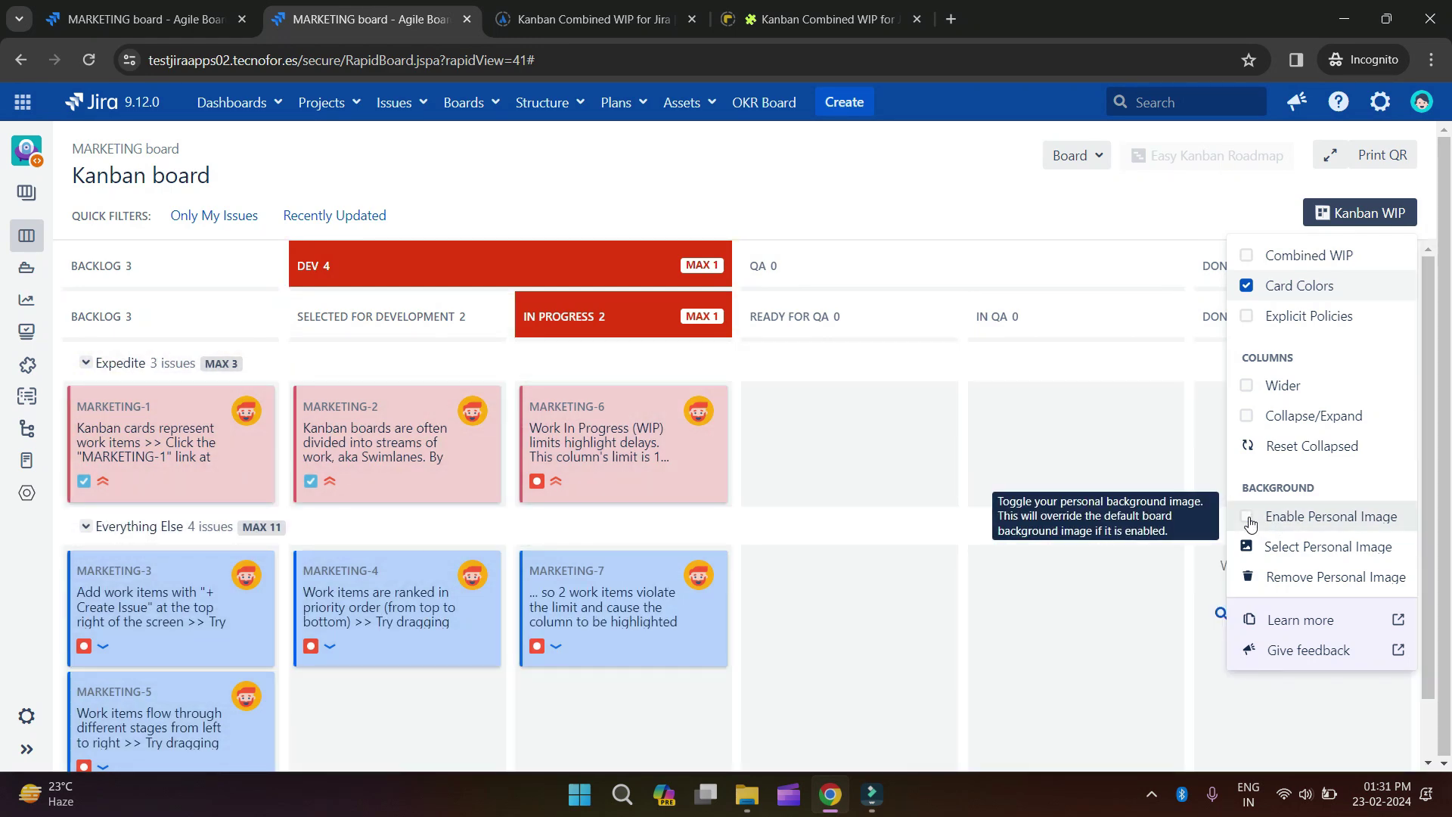
click(1249, 521)
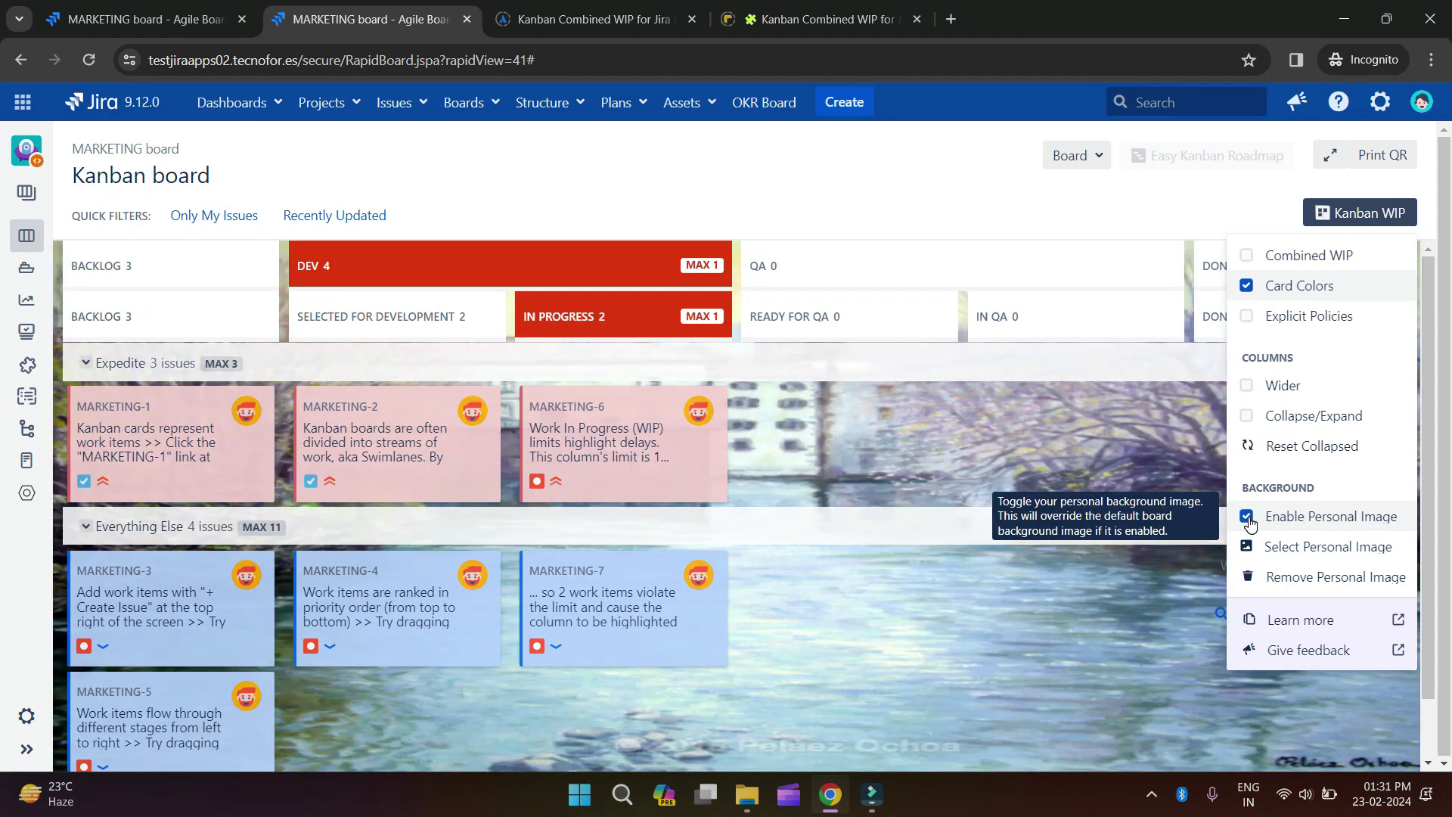
click(1249, 521)
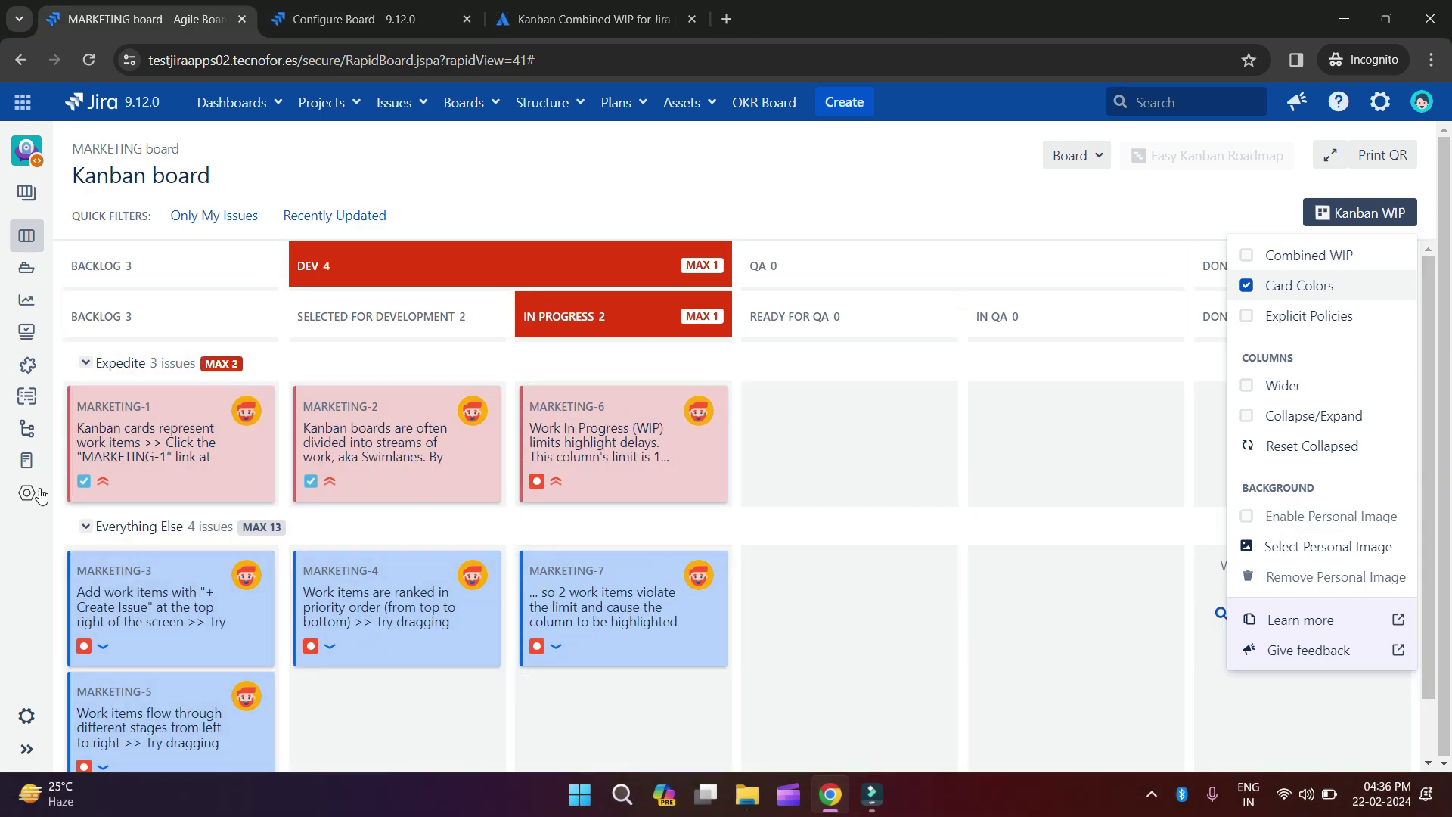
mouse_move(123, 503)
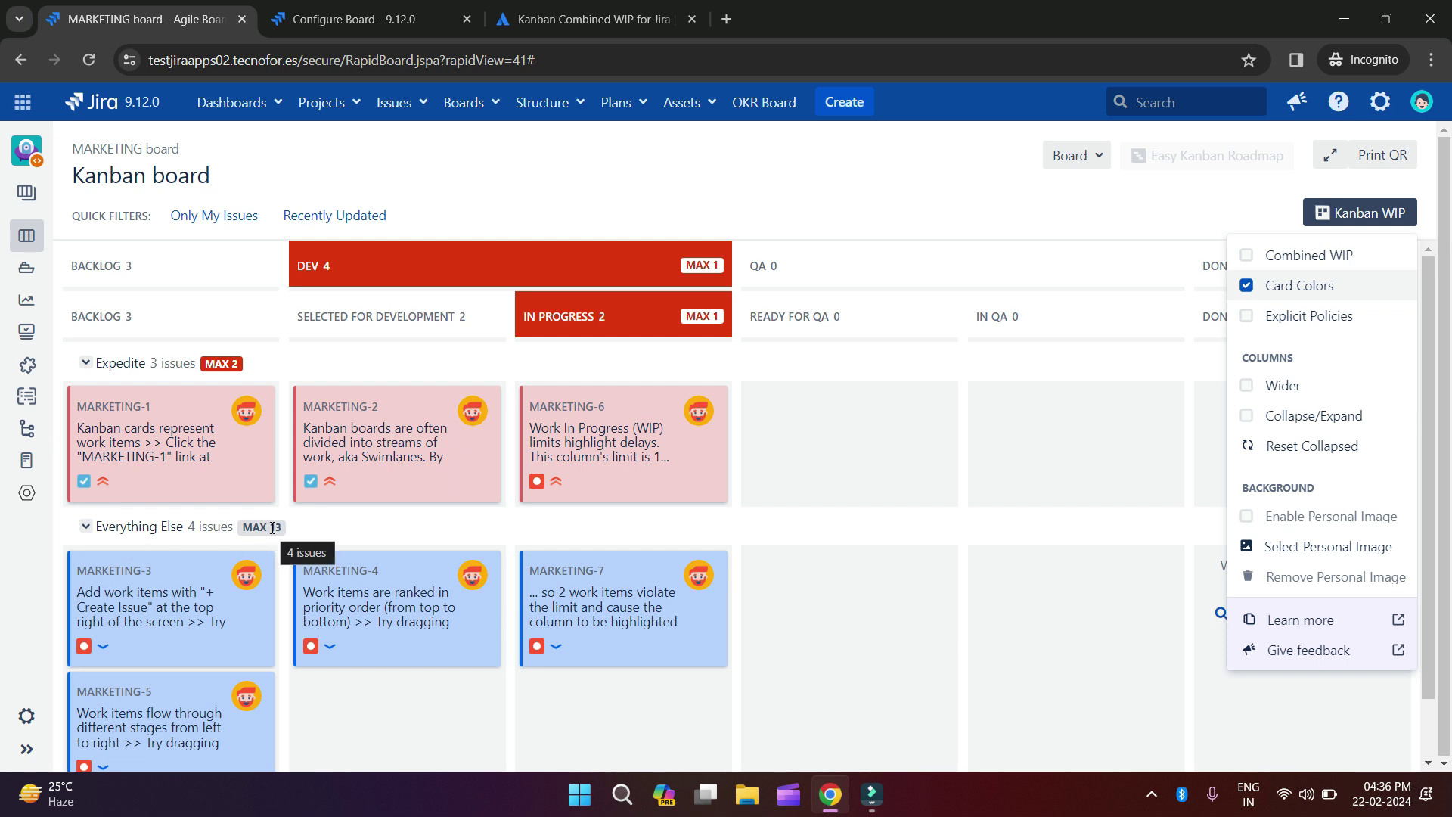
Open the Swimlane WIP limits settings under the board configuration's Swimlanes section.
click(1062, 163)
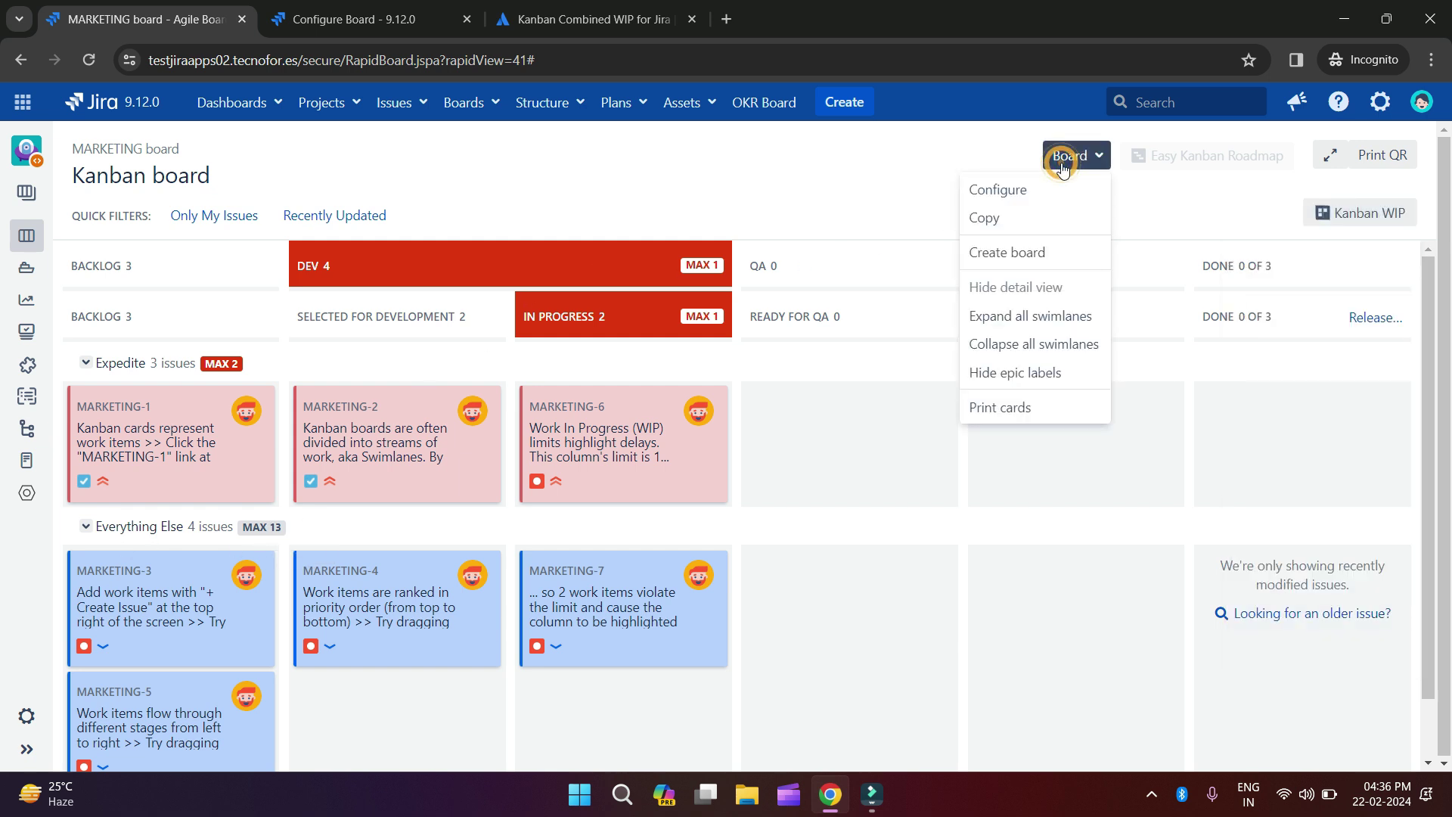
click(789, 205)
click(355, 19)
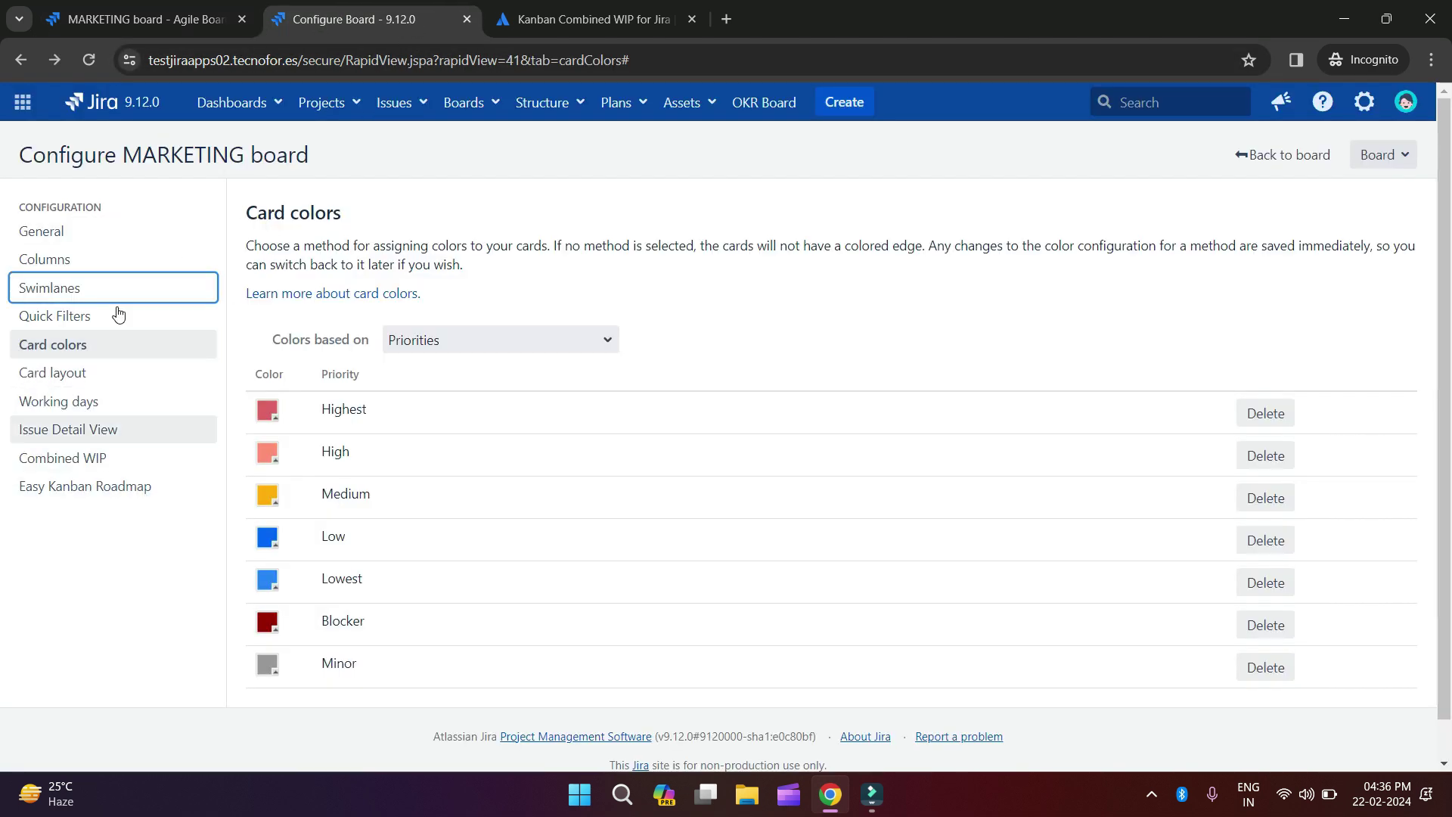
click(75, 288)
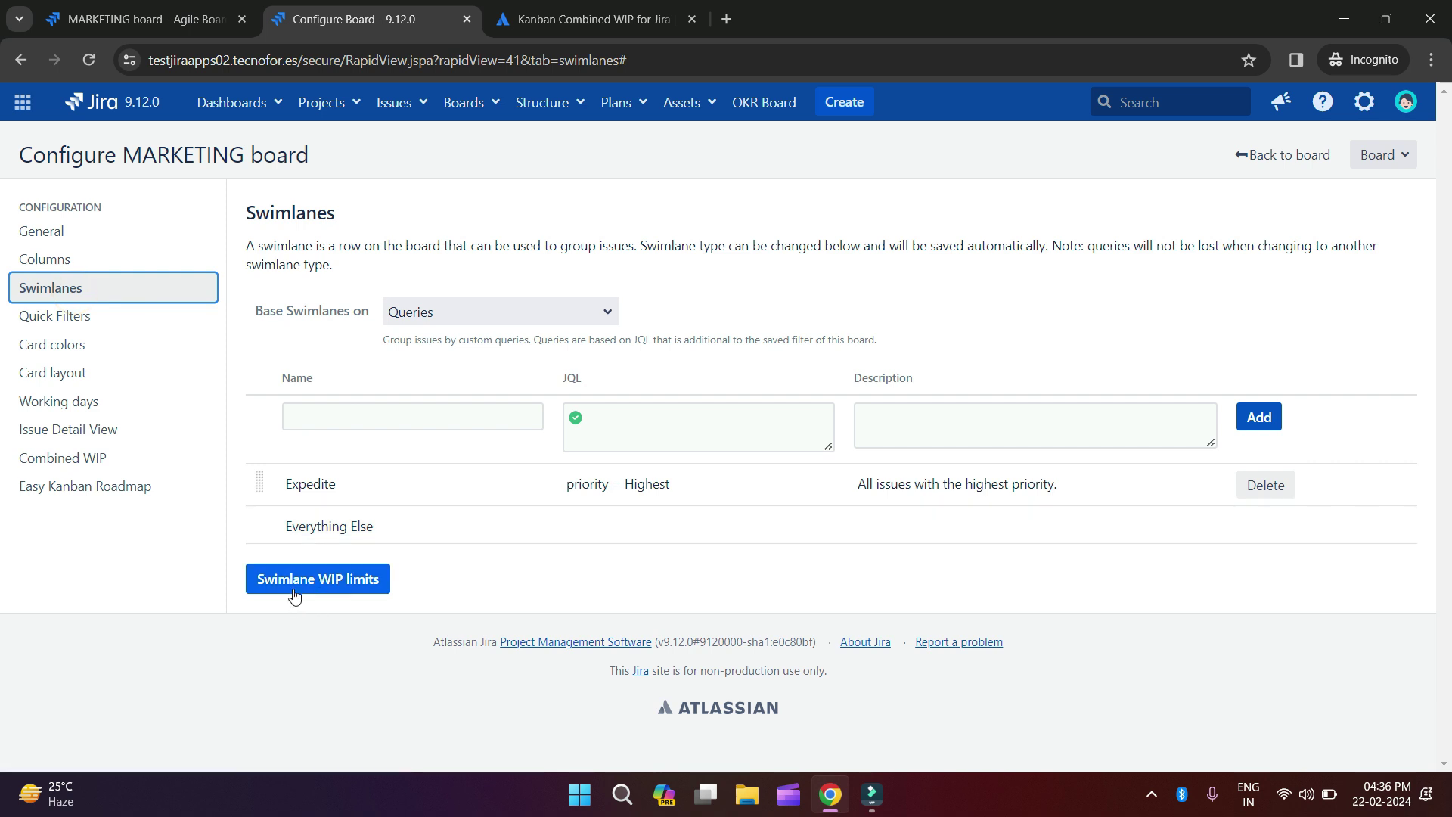
click(349, 582)
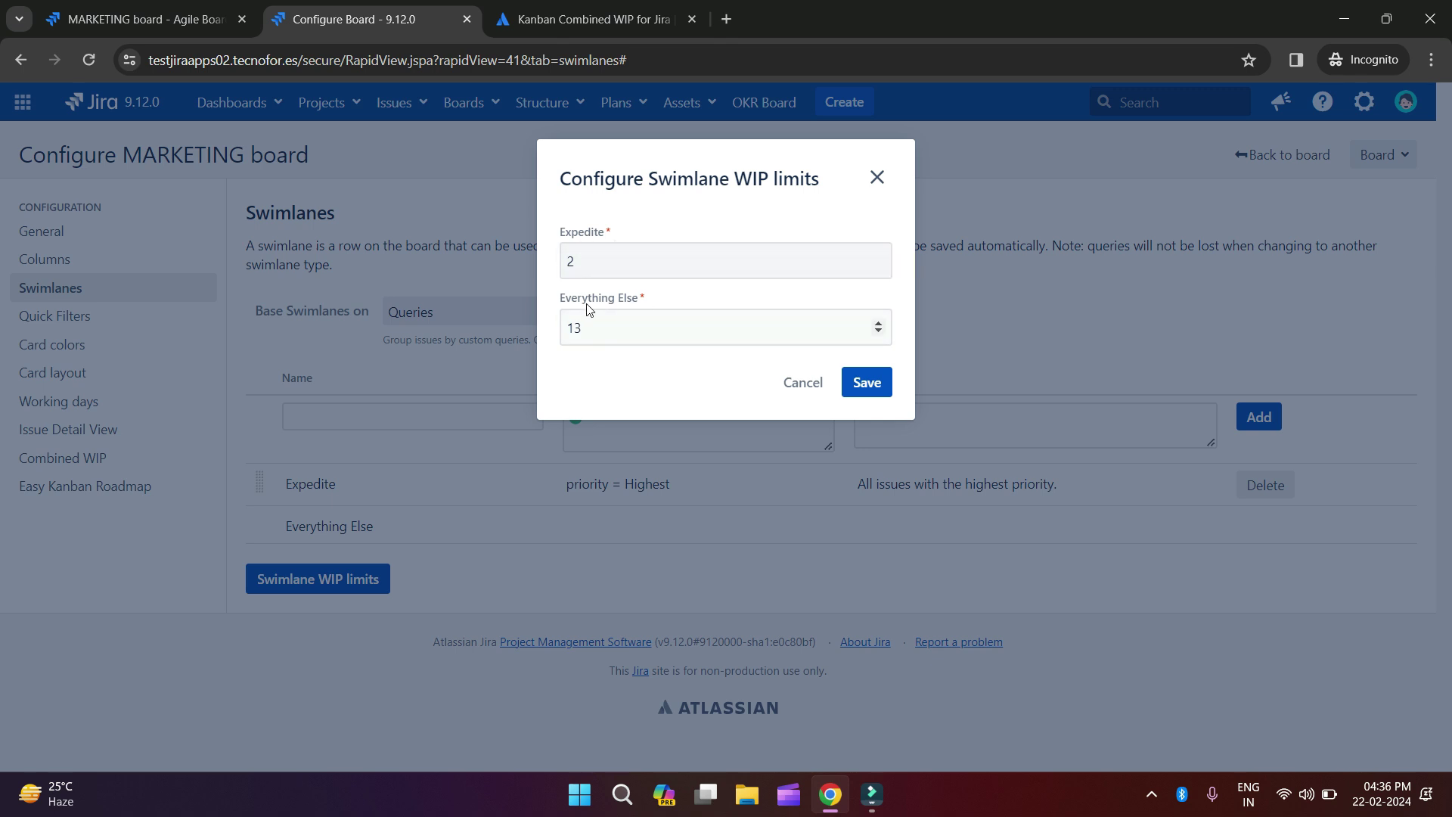
Set the Expedite WIP limit to 3 and Everything Else to 11, save, and return to the board.
click(876, 269)
click(878, 257)
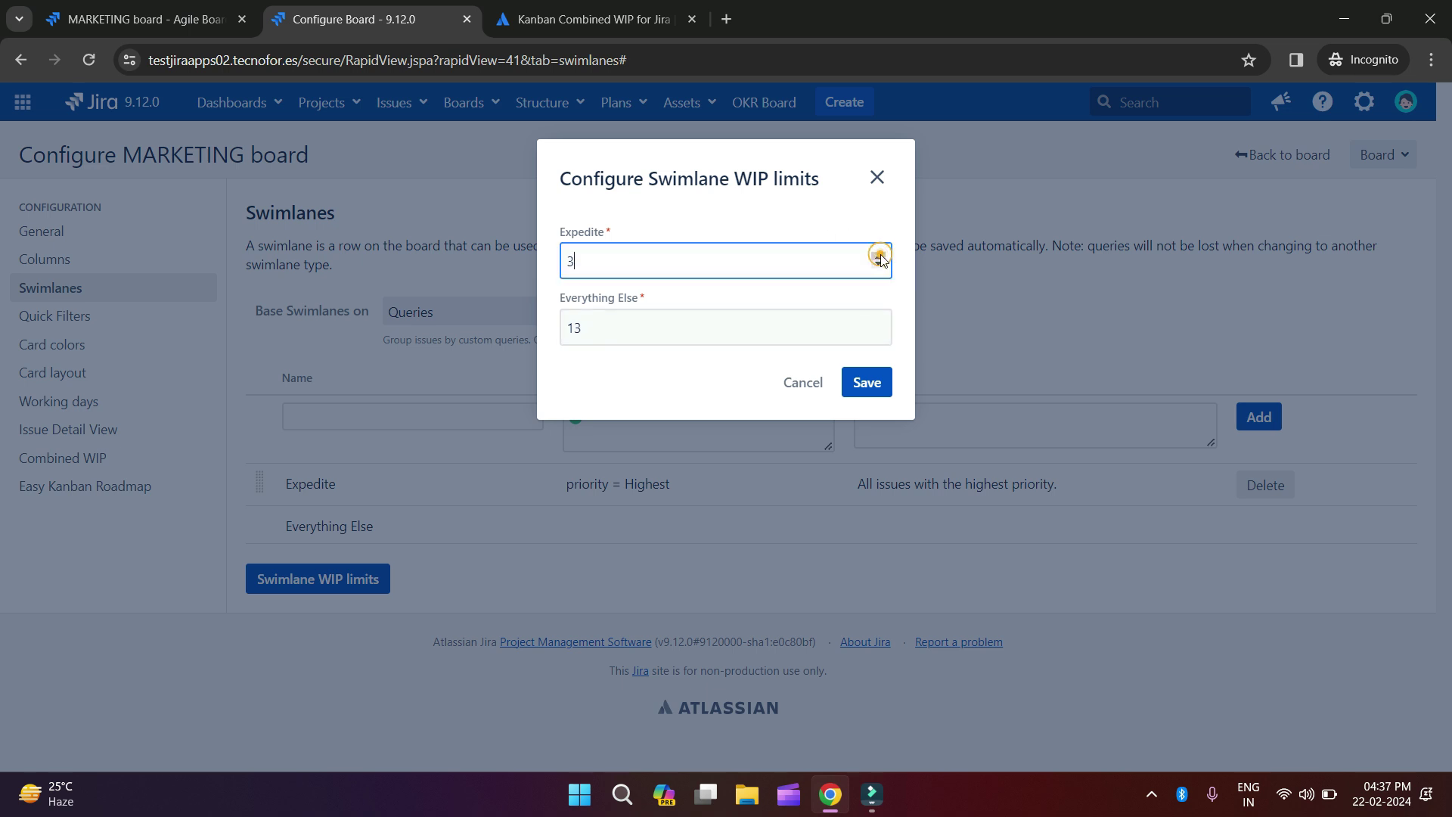
click(877, 334)
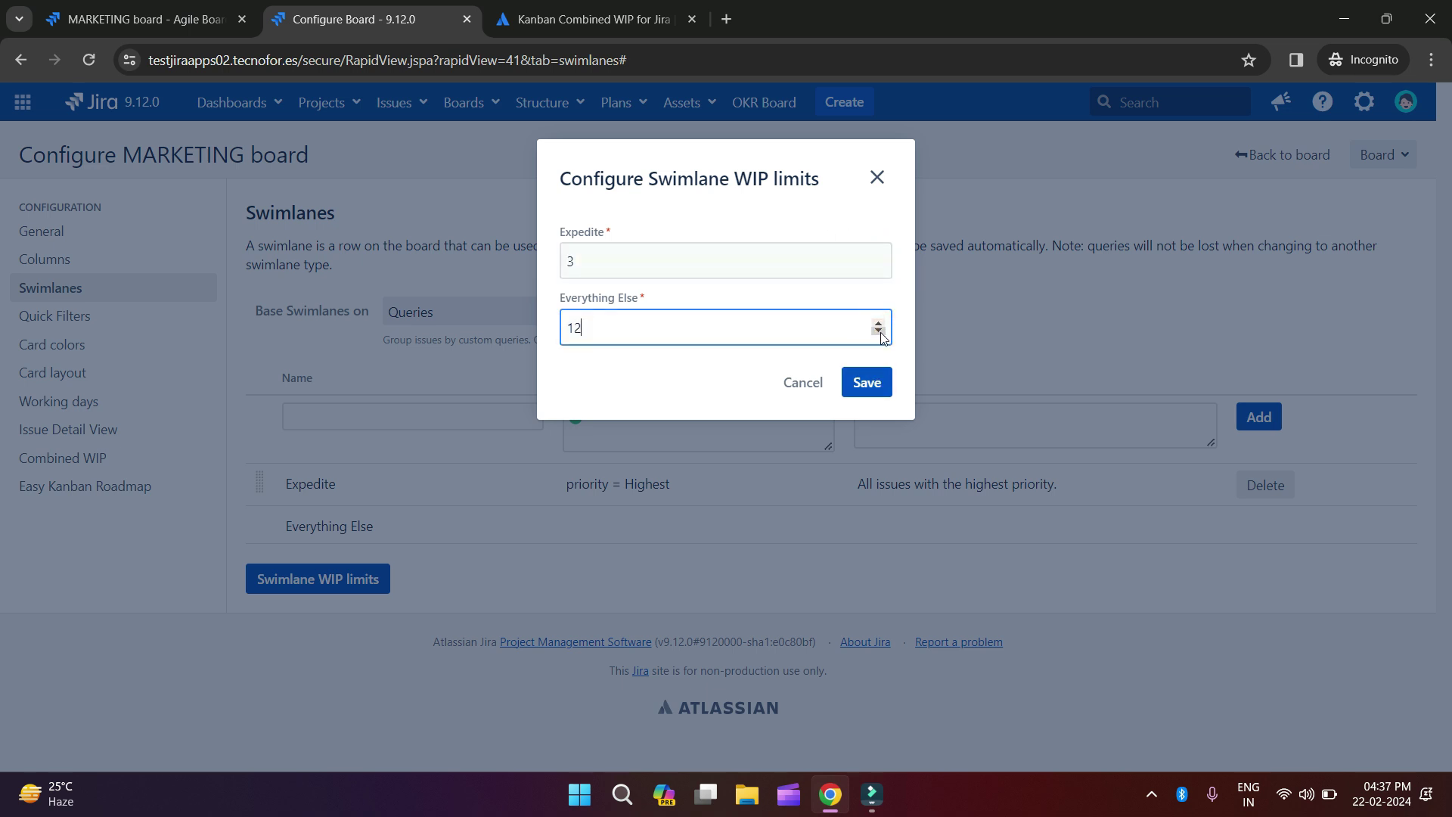
click(878, 334)
click(872, 384)
click(188, 20)
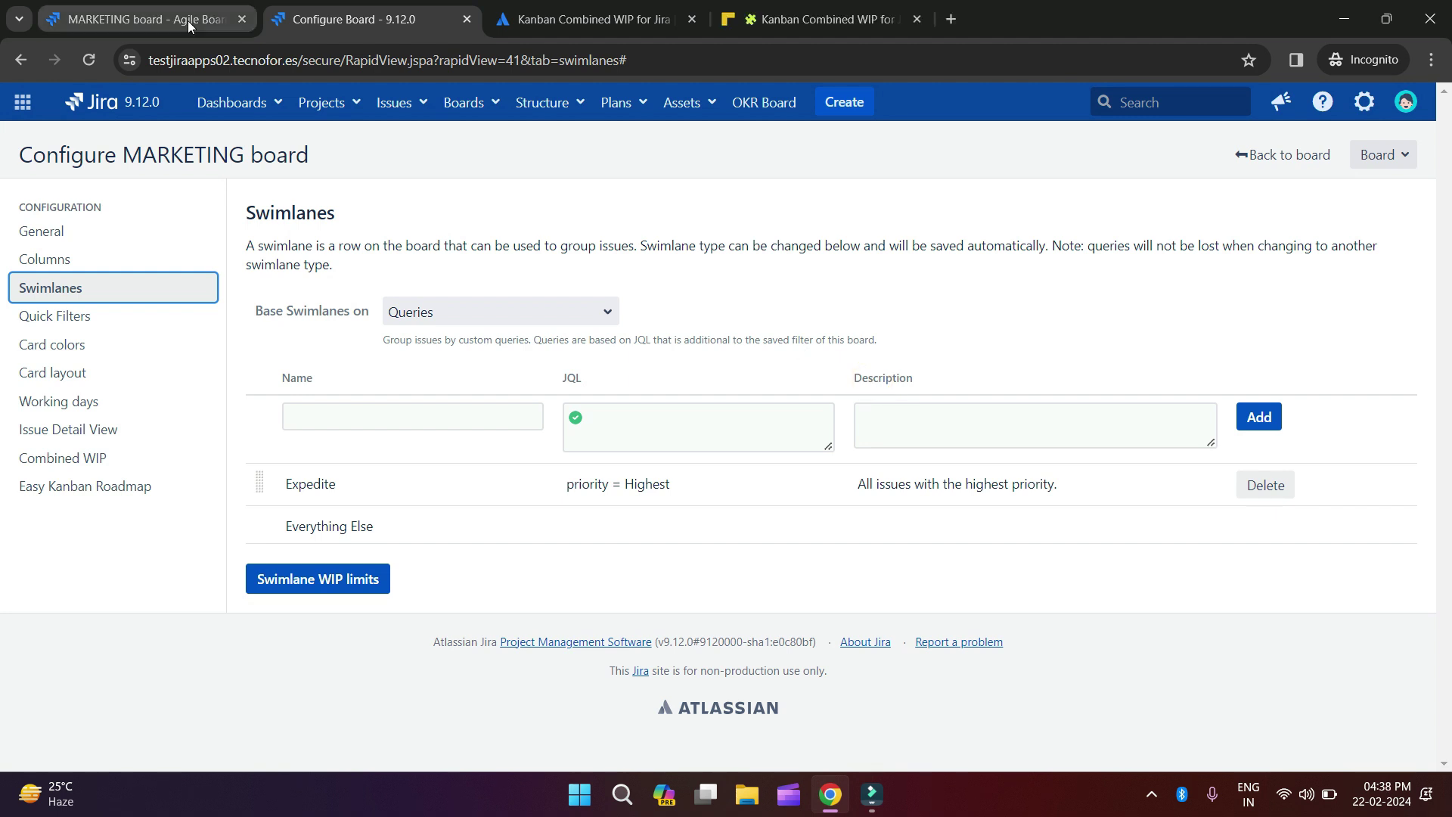